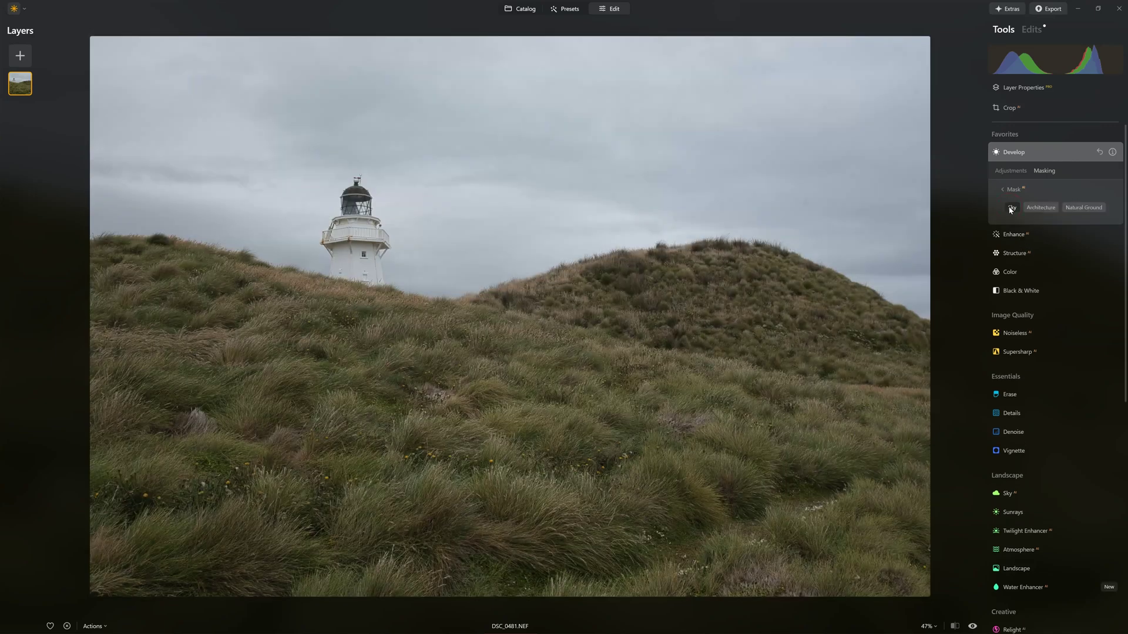
# Step: Raise exposure to 0.23 and shadows to 51, and adjust a curve point
pyautogui.click(1010, 189)
pyautogui.click(1017, 226)
pyautogui.moveTo(1056, 213); pyautogui.dragTo(1043, 259)
pyautogui.moveTo(1056, 282); pyautogui.dragTo(1082, 281)
pyautogui.click(1004, 320)
pyautogui.moveTo(1029, 423); pyautogui.dragTo(1070, 385)
# Step: Limit the Develop mask to Mask AI Natural Ground, with Sky removed
pyautogui.click(1044, 170)
pyautogui.click(1092, 302)
pyautogui.click(1014, 241)
pyautogui.click(1084, 208)
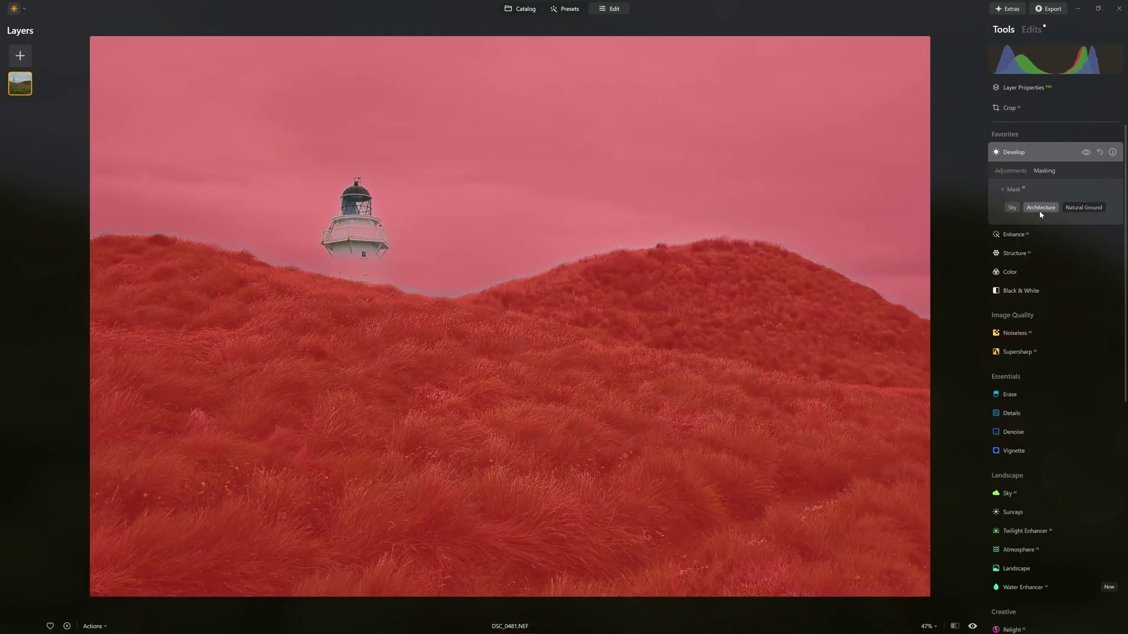
pyautogui.click(1012, 208)
pyautogui.click(1002, 189)
pyautogui.click(1010, 171)
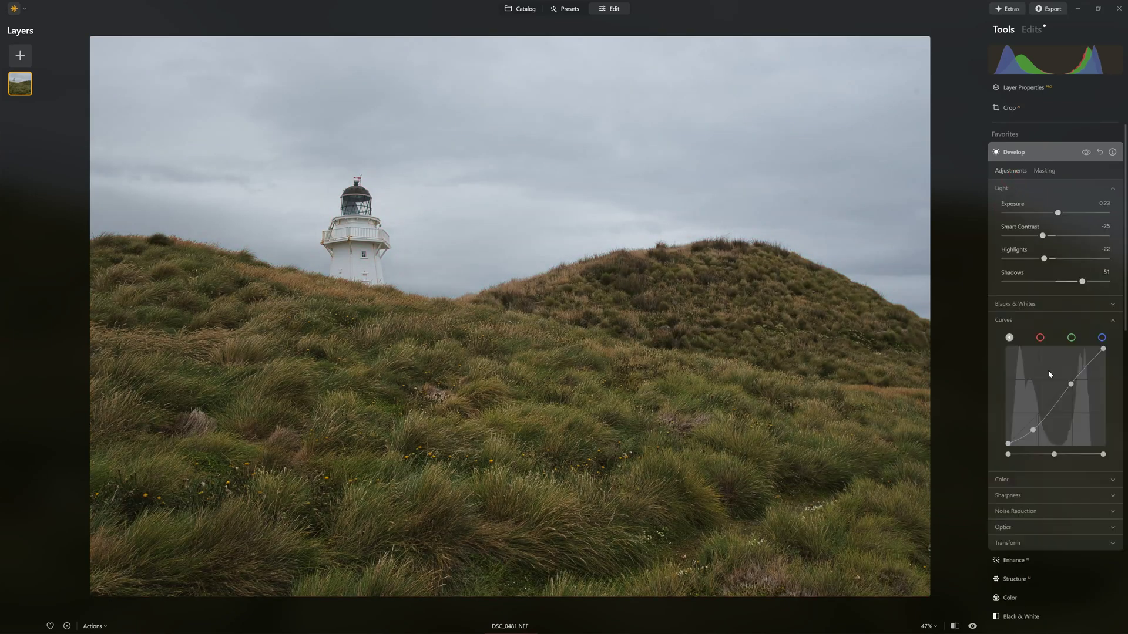
# Step: Lift the lower and upper curve points to brighten the grassy hills
pyautogui.moveTo(1070, 384); pyautogui.dragTo(1068, 376)
pyautogui.moveTo(1033, 430); pyautogui.dragTo(1035, 418)
pyautogui.click(1034, 479)
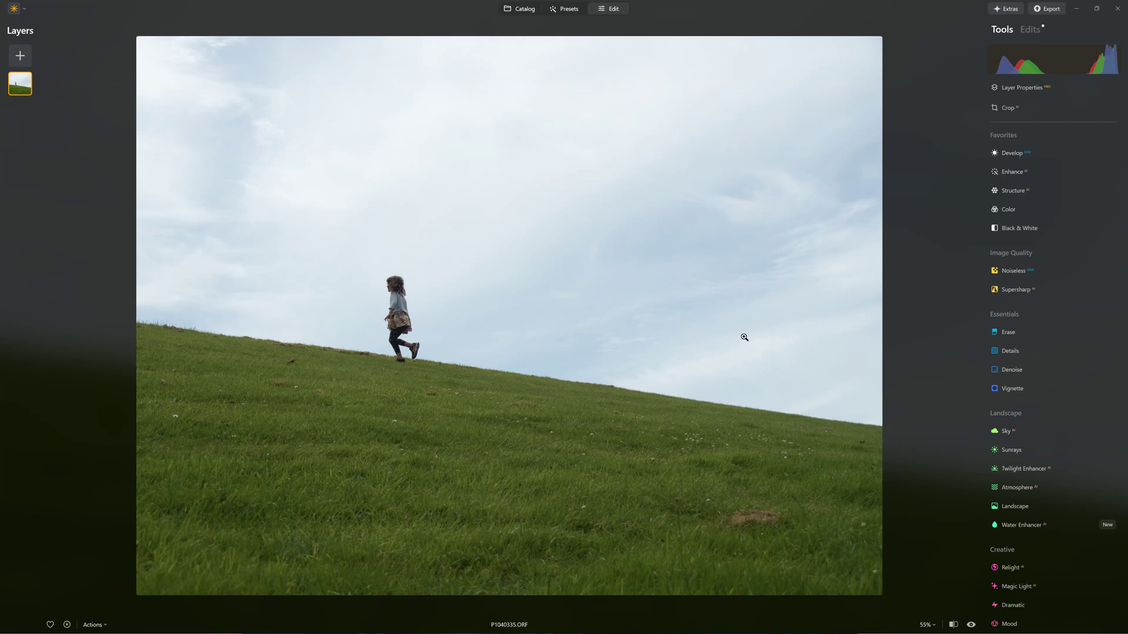
# Step: Expand the Enhance tool to show Accent and Sky Enhancer at 0
pyautogui.click(1011, 173)
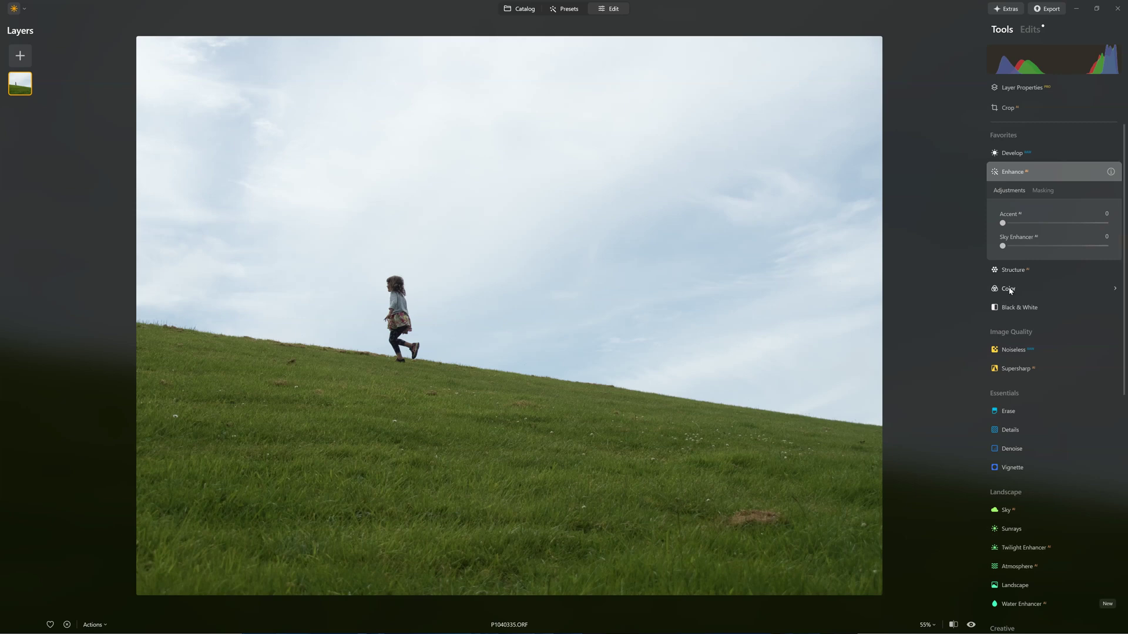
# Step: Mask the Color tool with a linear gradient over the sky, shifted higher
pyautogui.click(1008, 289)
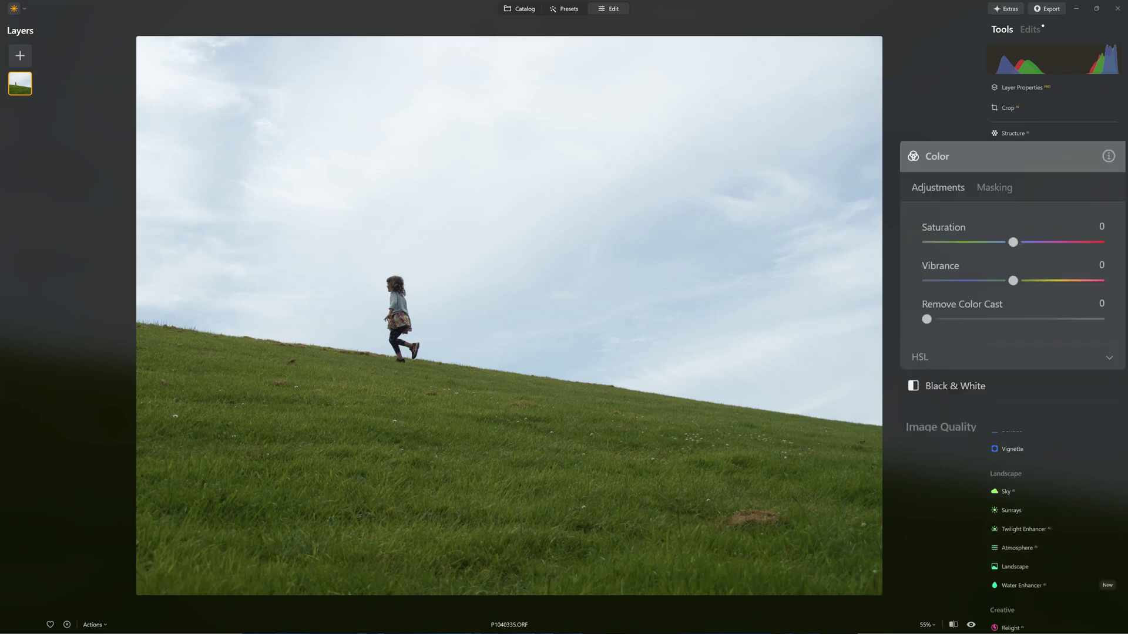
pyautogui.click(997, 187)
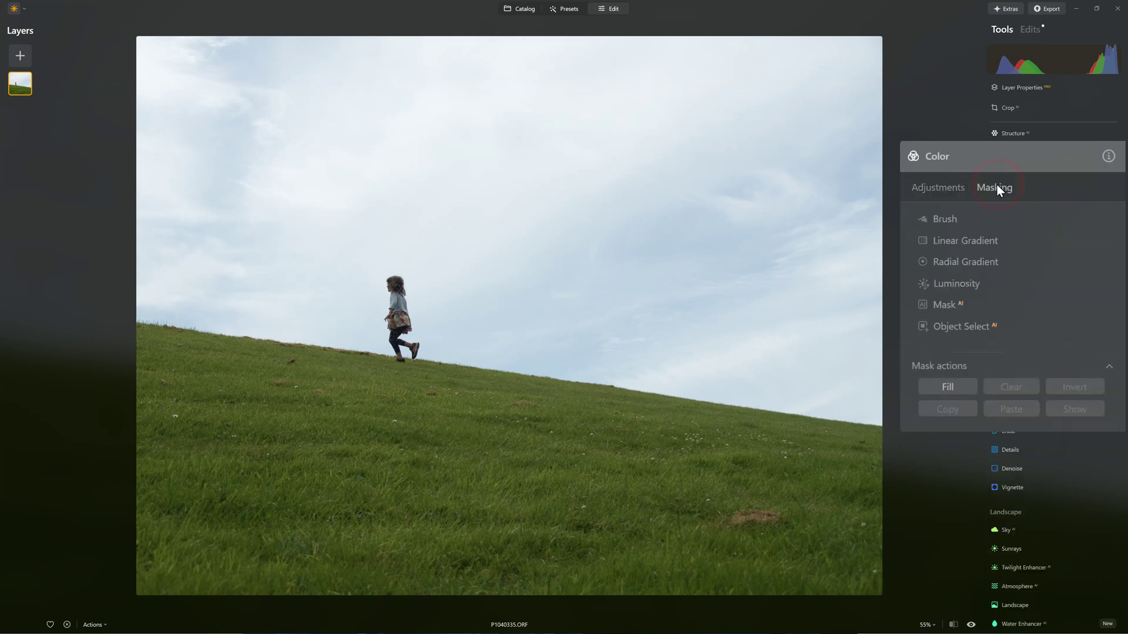
pyautogui.click(957, 241)
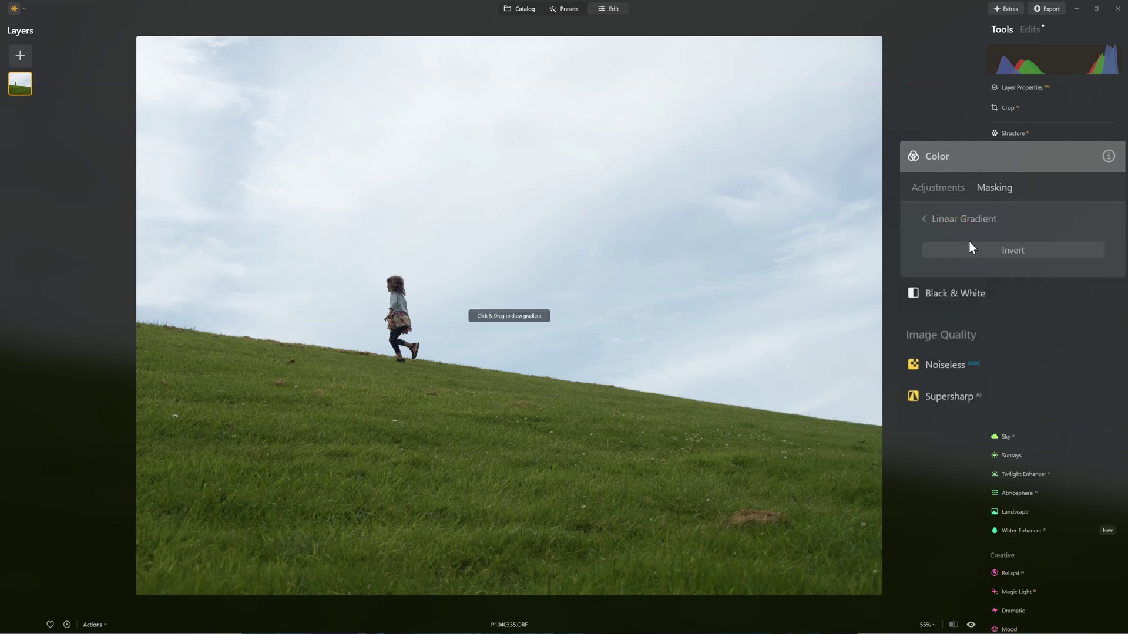
pyautogui.moveTo(516, 85); pyautogui.dragTo(515, 473)
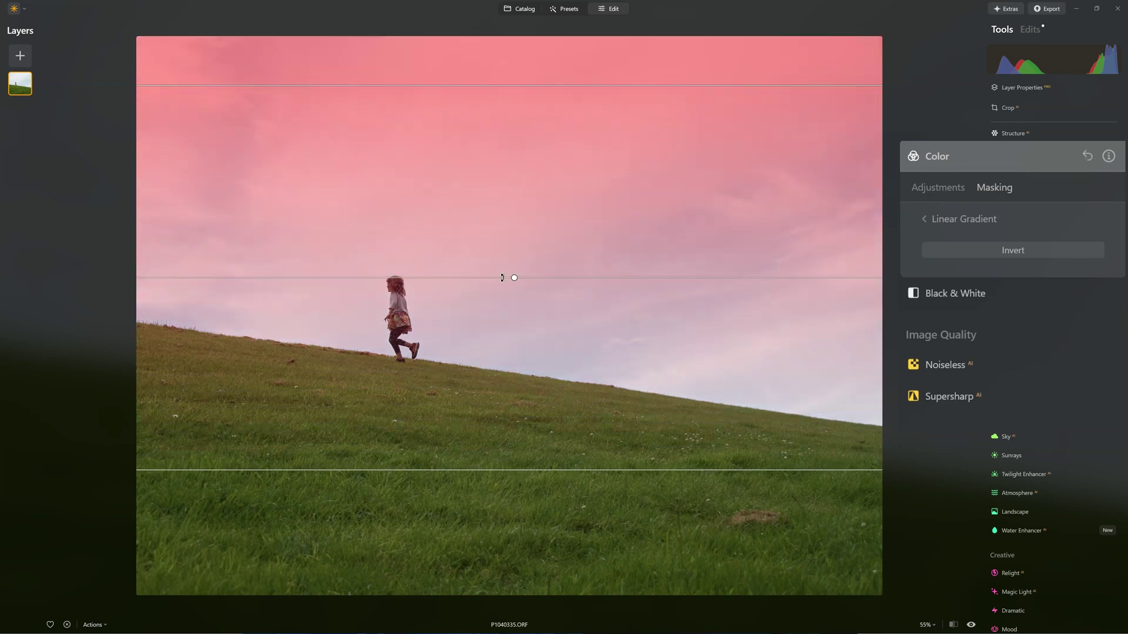
pyautogui.moveTo(515, 277); pyautogui.dragTo(513, 224)
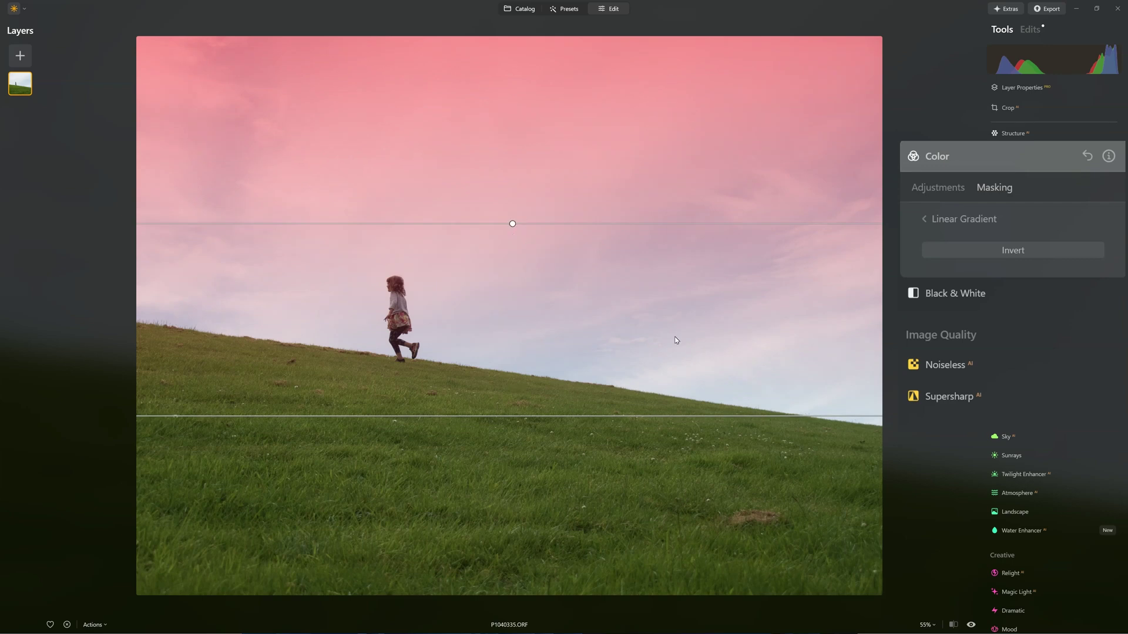
# Step: Try saturation at -86 and -100 and vibrance at 100 on the sky
pyautogui.click(943, 188)
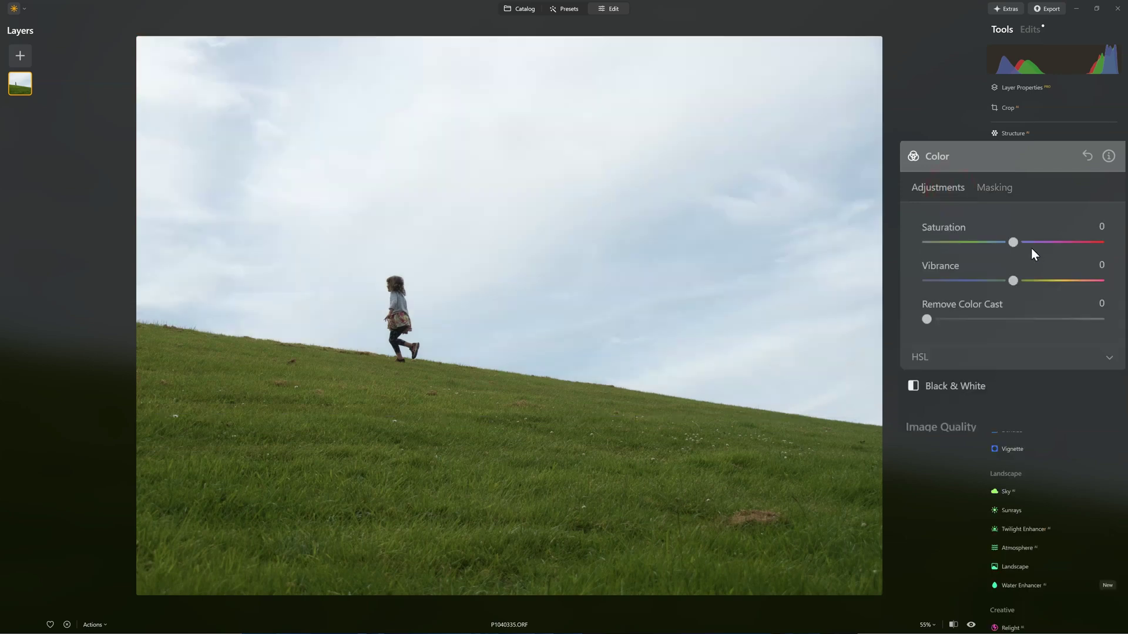
pyautogui.moveTo(1013, 242); pyautogui.dragTo(922, 243)
pyautogui.moveTo(927, 243); pyautogui.dragTo(1014, 245)
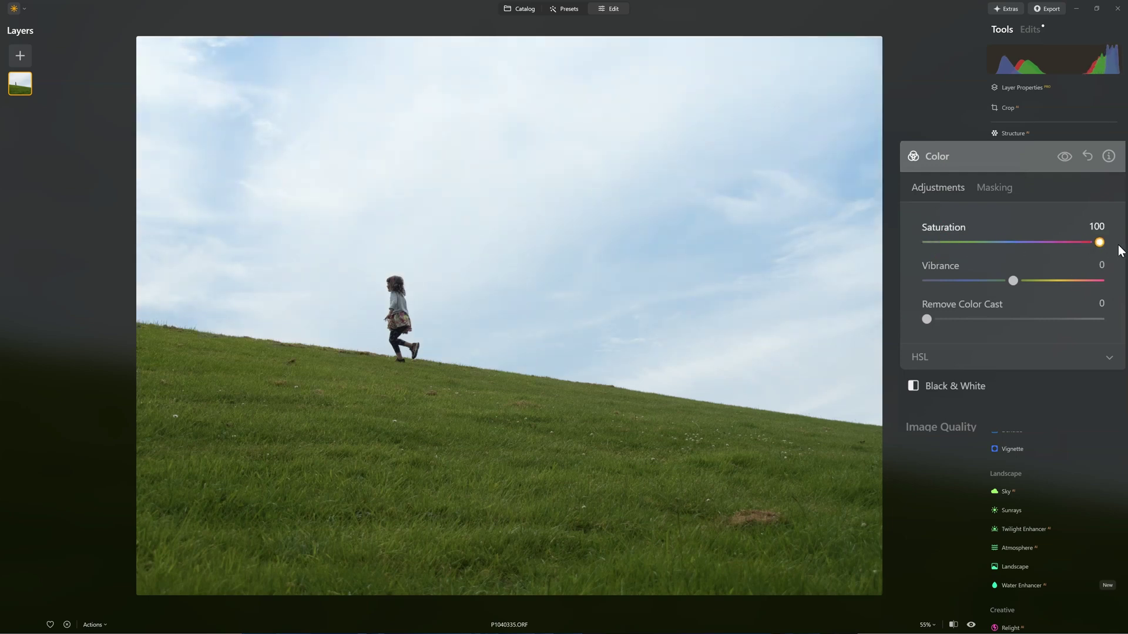
pyautogui.moveTo(1118, 246)
pyautogui.mouseDown()
pyautogui.moveTo(908, 245)
pyautogui.moveTo(1119, 252)
pyautogui.mouseUp()
pyautogui.moveTo(1018, 280); pyautogui.dragTo(1119, 283)
pyautogui.click(1090, 158)
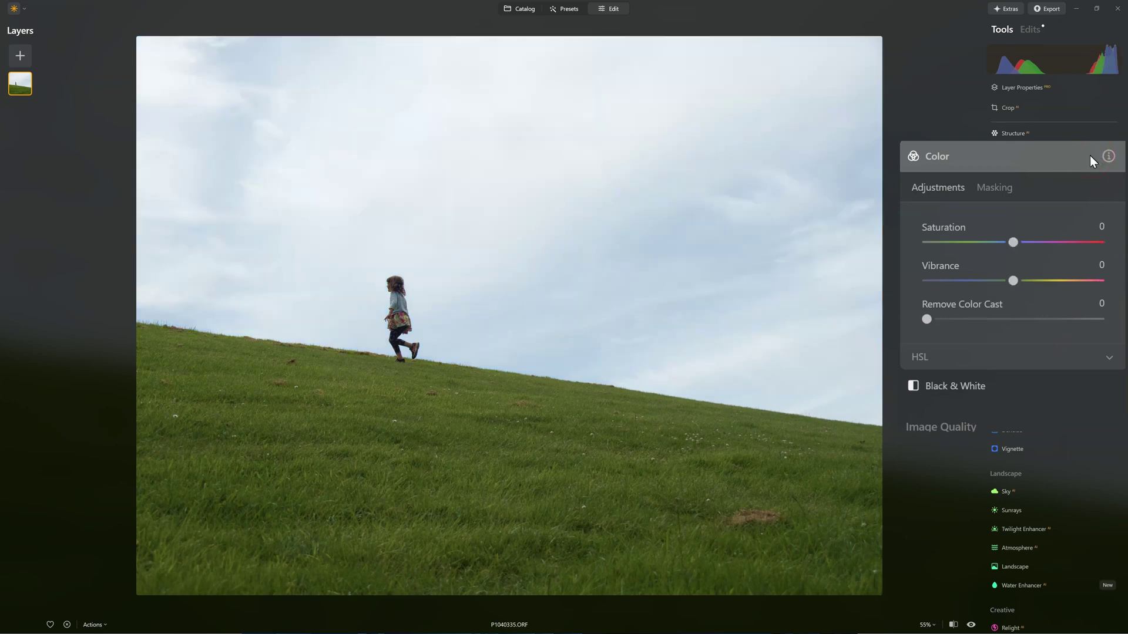
pyautogui.click(1004, 185)
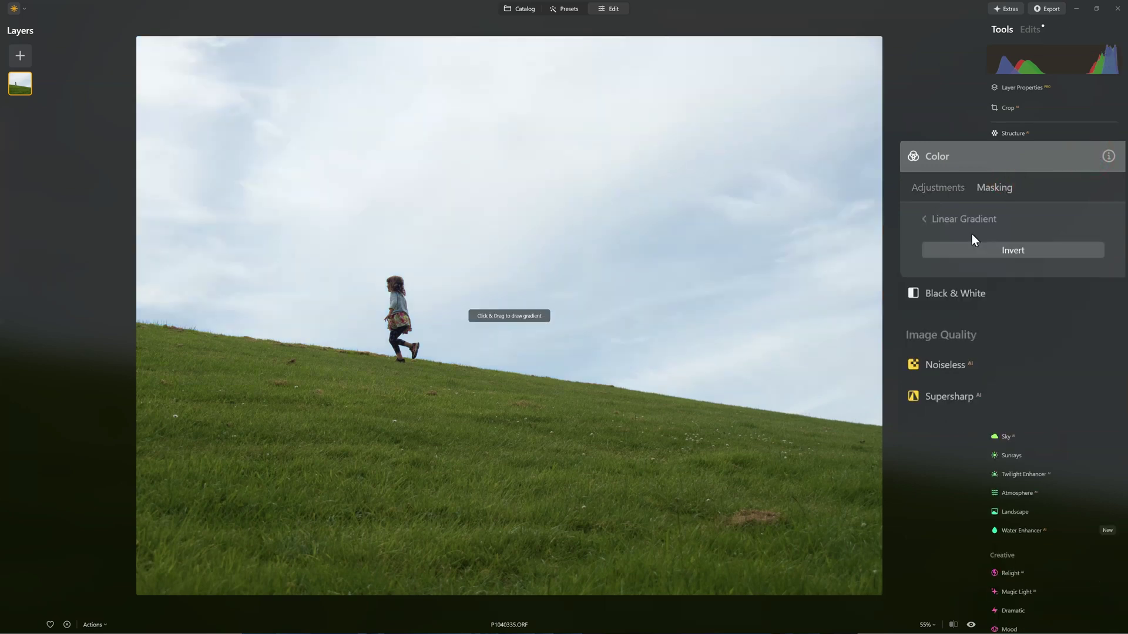
pyautogui.click(964, 225)
pyautogui.click(960, 262)
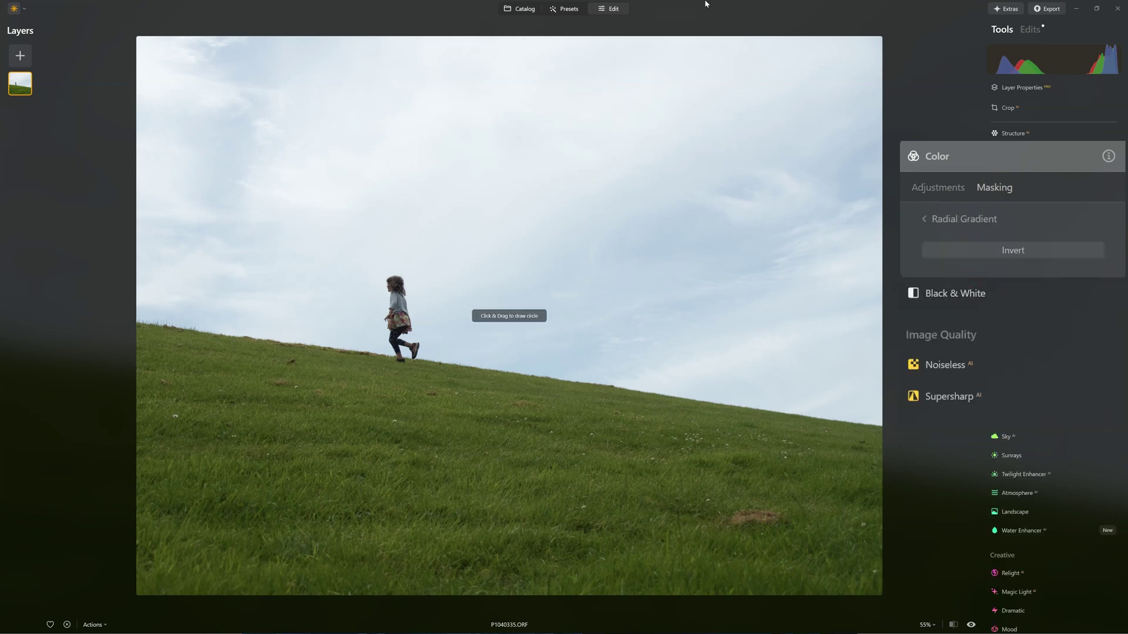
pyautogui.moveTo(396, 297); pyautogui.dragTo(443, 380)
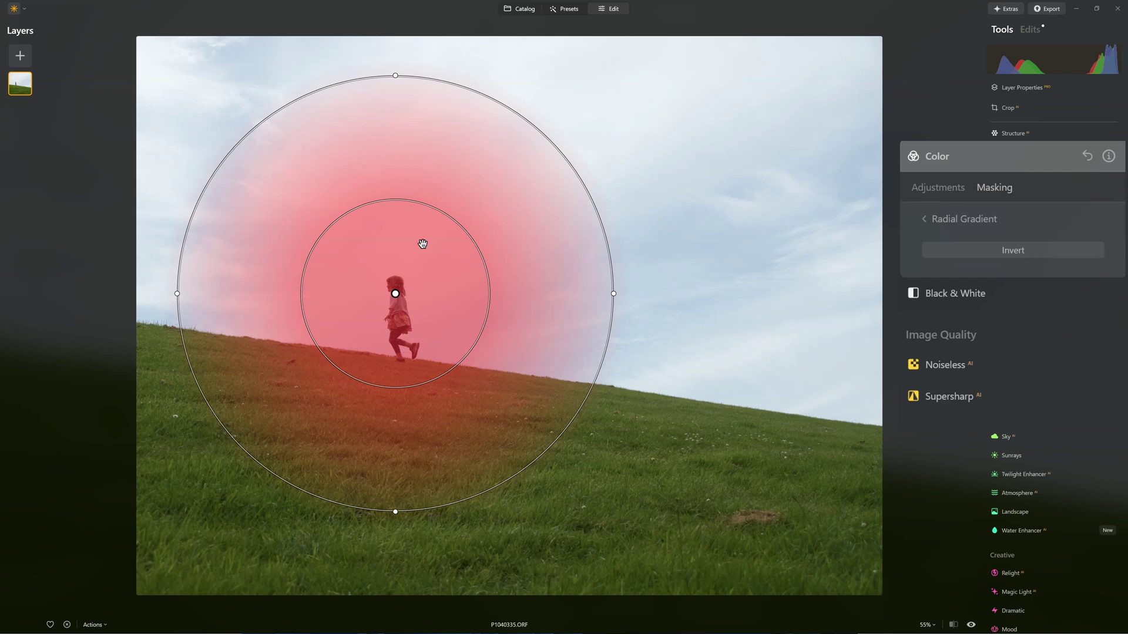
pyautogui.click(933, 188)
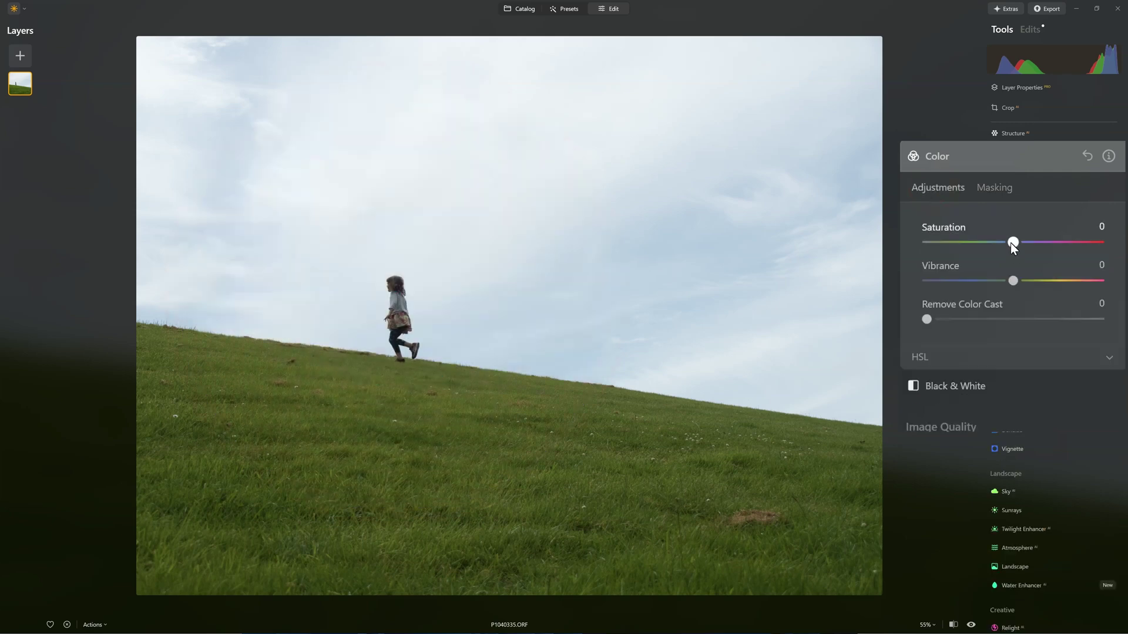
pyautogui.moveTo(1011, 243); pyautogui.dragTo(926, 242)
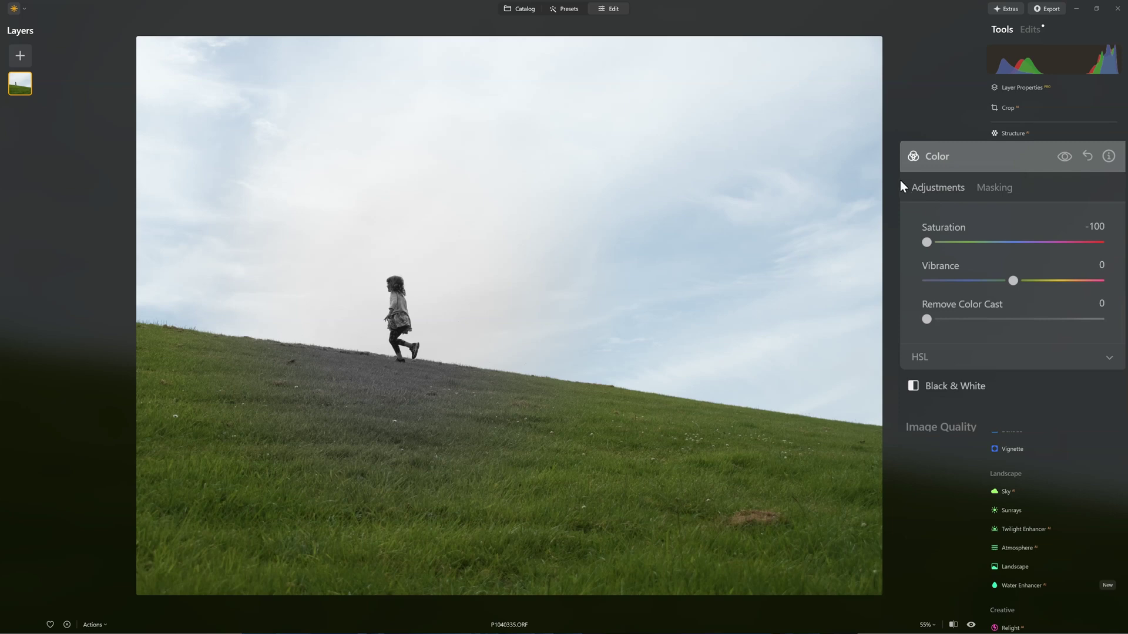
pyautogui.click(1086, 157)
pyautogui.click(994, 186)
pyautogui.click(958, 218)
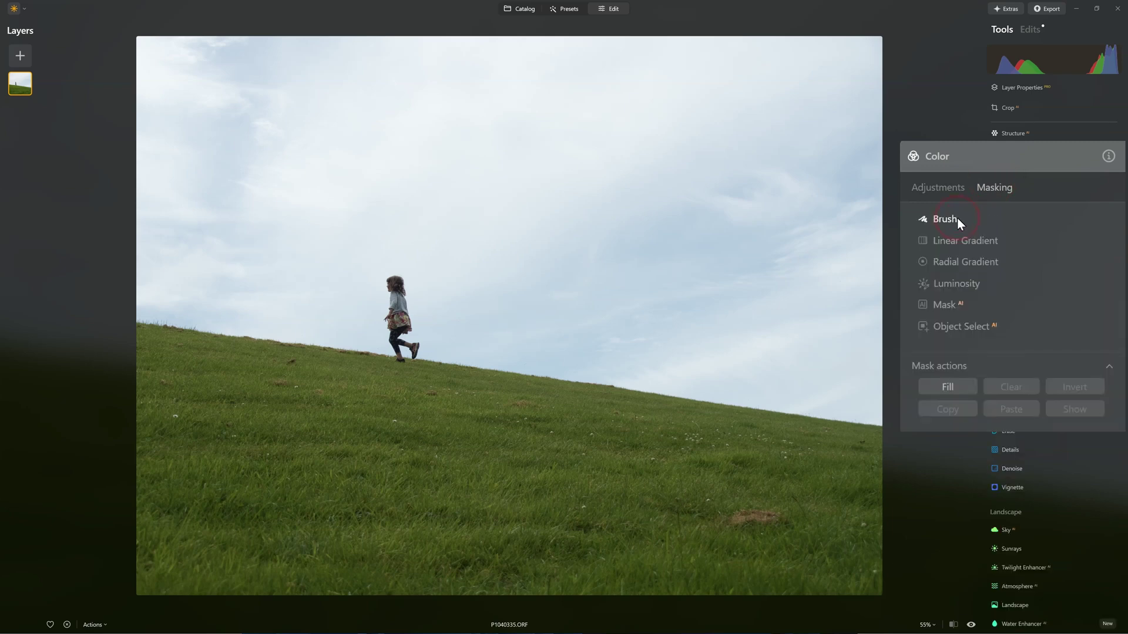
pyautogui.click(954, 263)
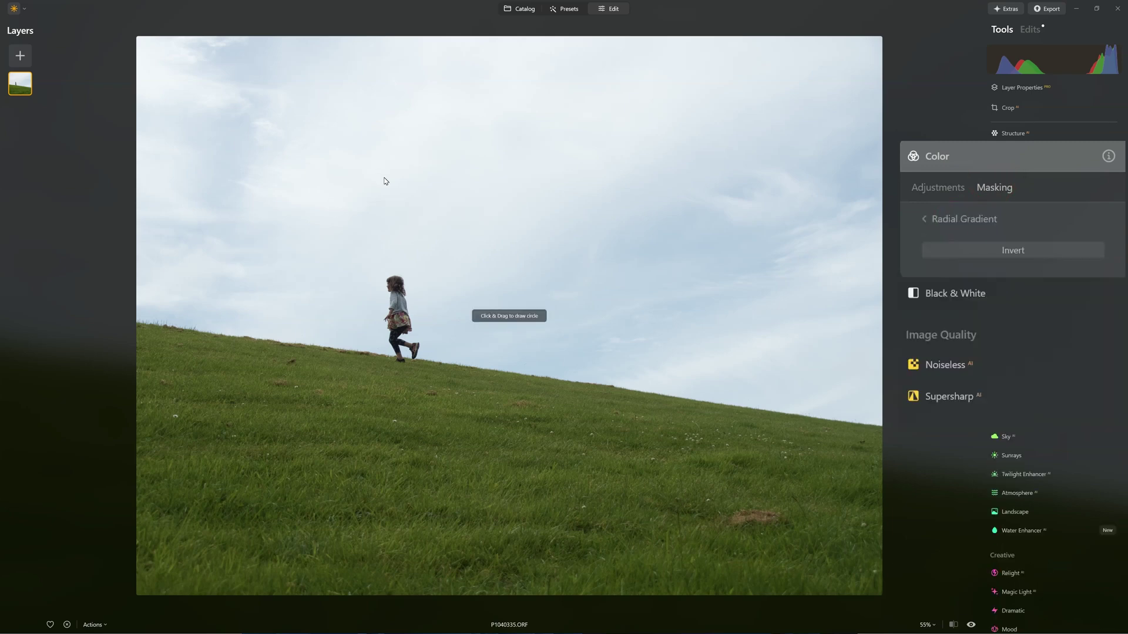
pyautogui.moveTo(369, 179); pyautogui.dragTo(419, 265)
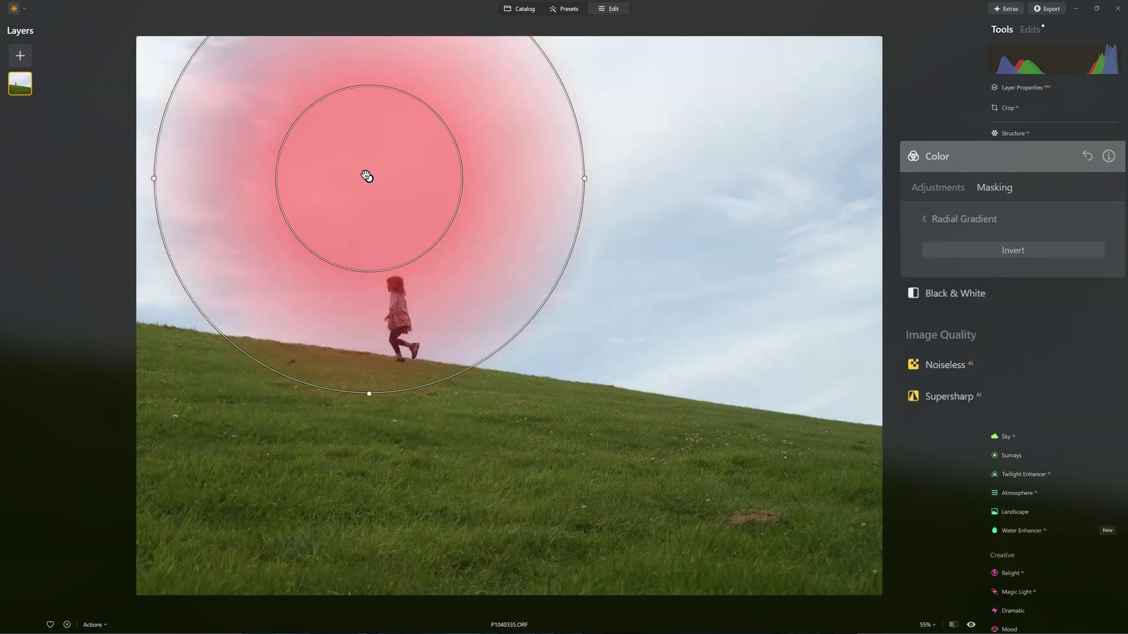
pyautogui.moveTo(369, 178)
pyautogui.mouseDown()
pyautogui.moveTo(396, 318)
pyautogui.moveTo(382, 295)
pyautogui.mouseUp()
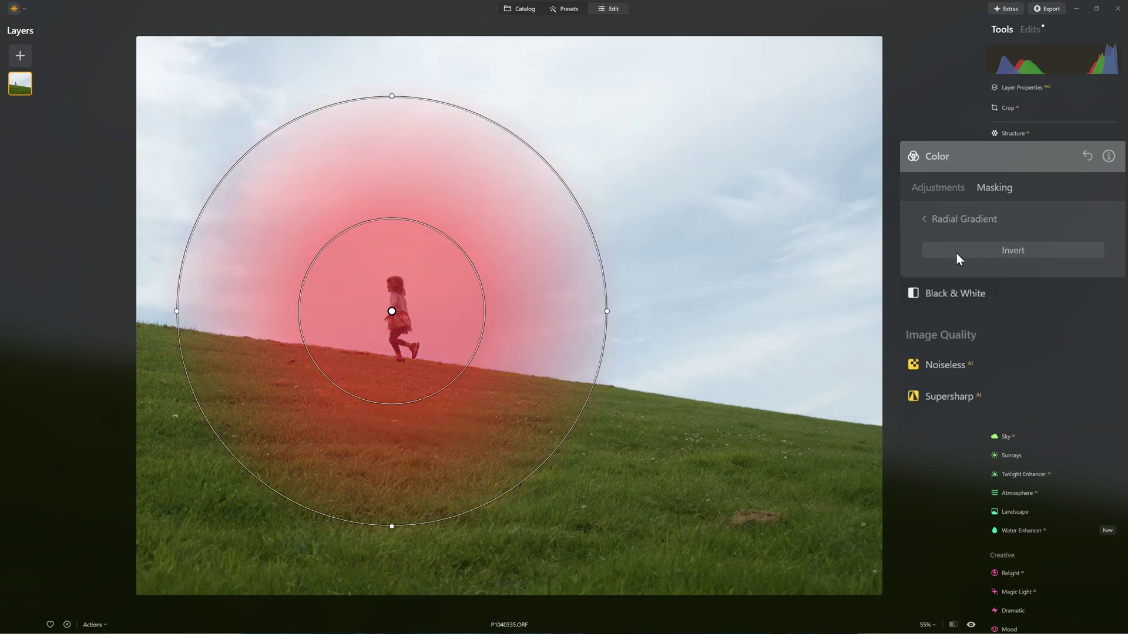
pyautogui.click(991, 252)
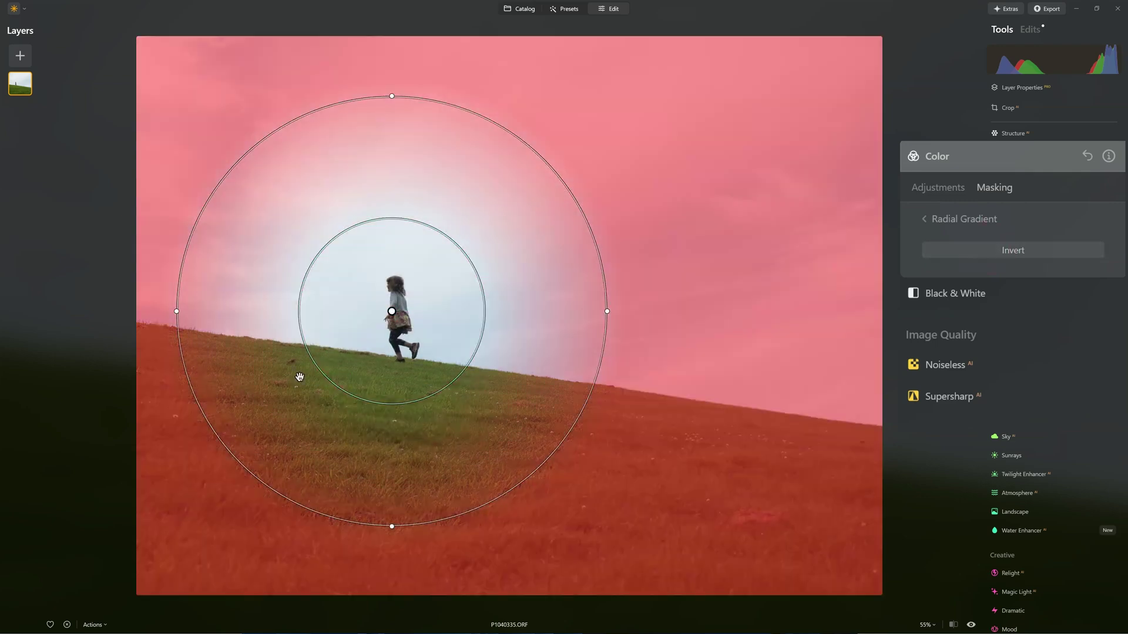
pyautogui.click(943, 190)
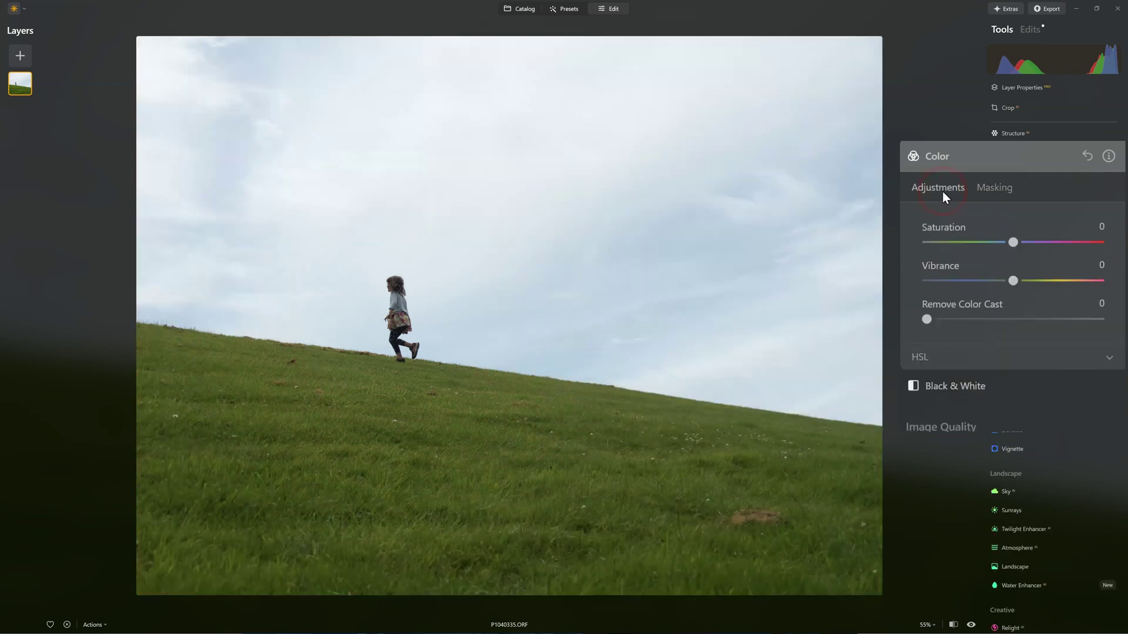
pyautogui.moveTo(1010, 242); pyautogui.dragTo(899, 249)
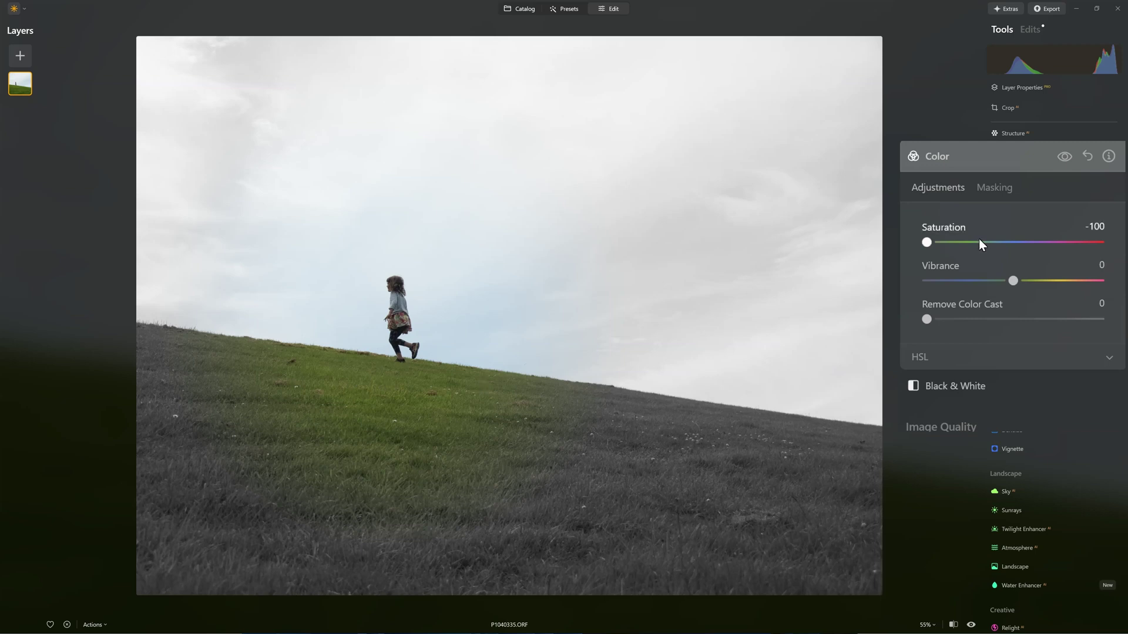
pyautogui.click(1091, 160)
# Step: Add a Luminosity mask to Color, narrowing its luminance range to the bright sky
pyautogui.click(995, 187)
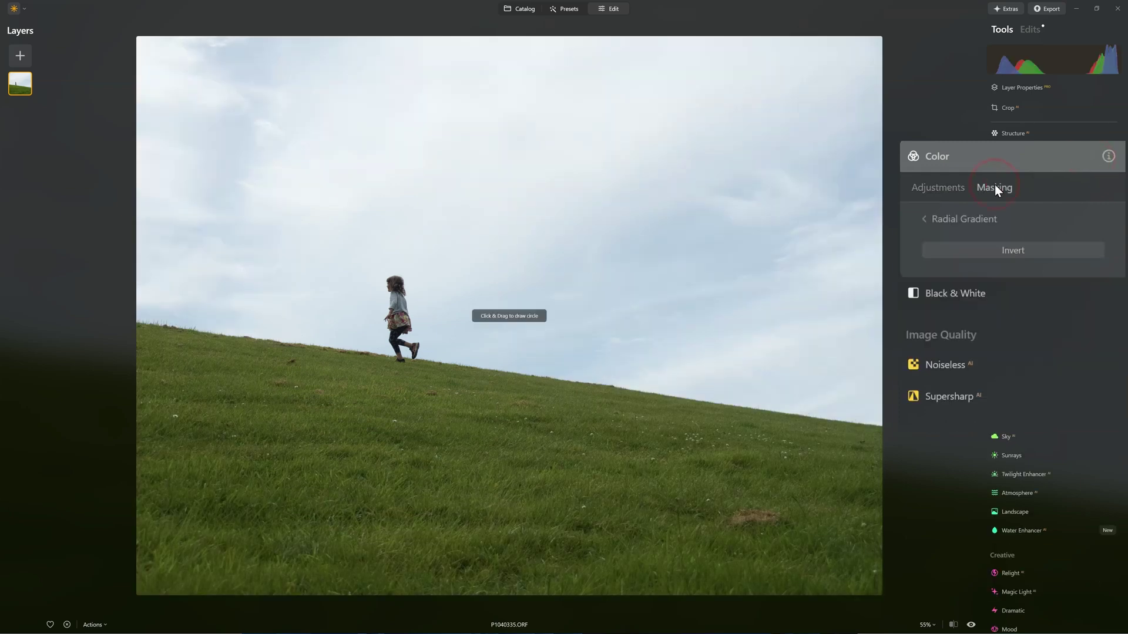
pyautogui.click(946, 209)
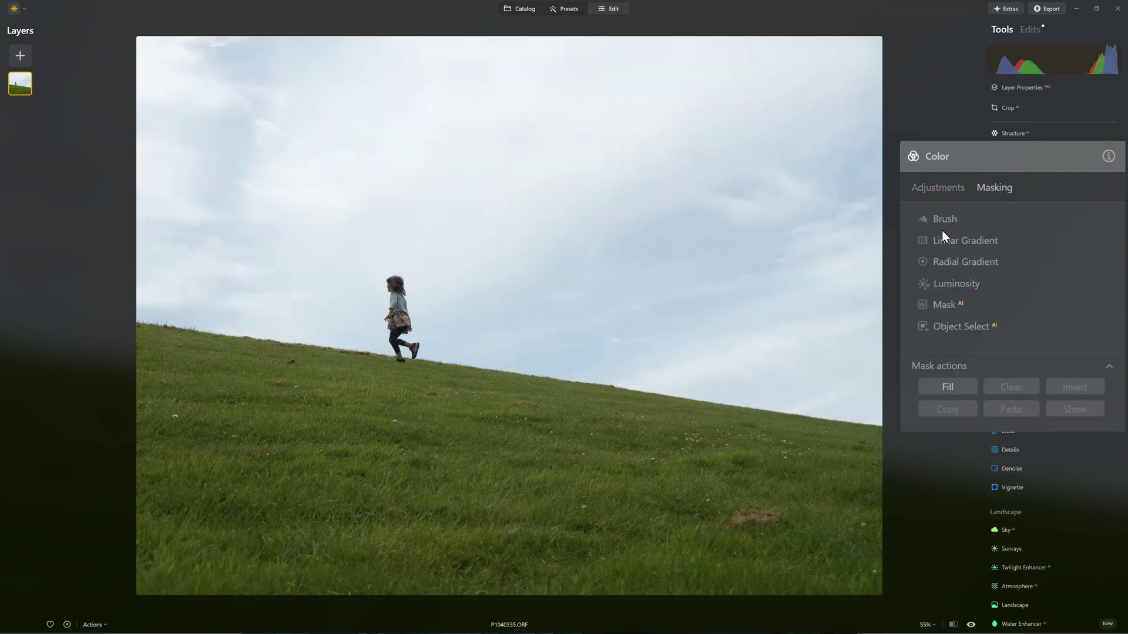
pyautogui.click(951, 285)
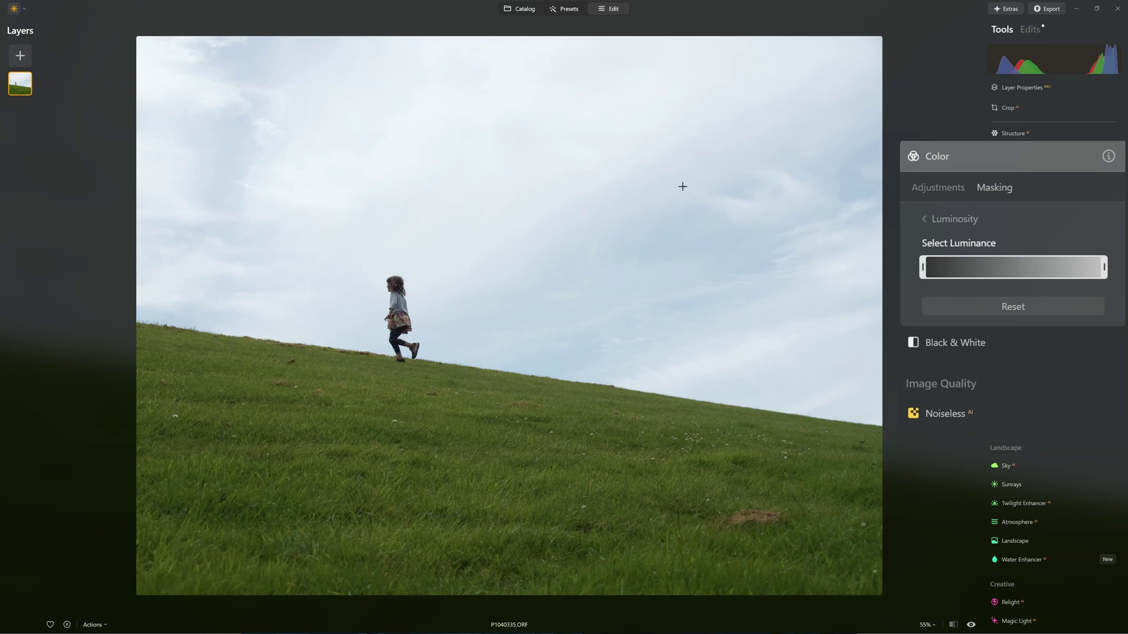
pyautogui.click(923, 270)
pyautogui.moveTo(923, 270); pyautogui.dragTo(1057, 262)
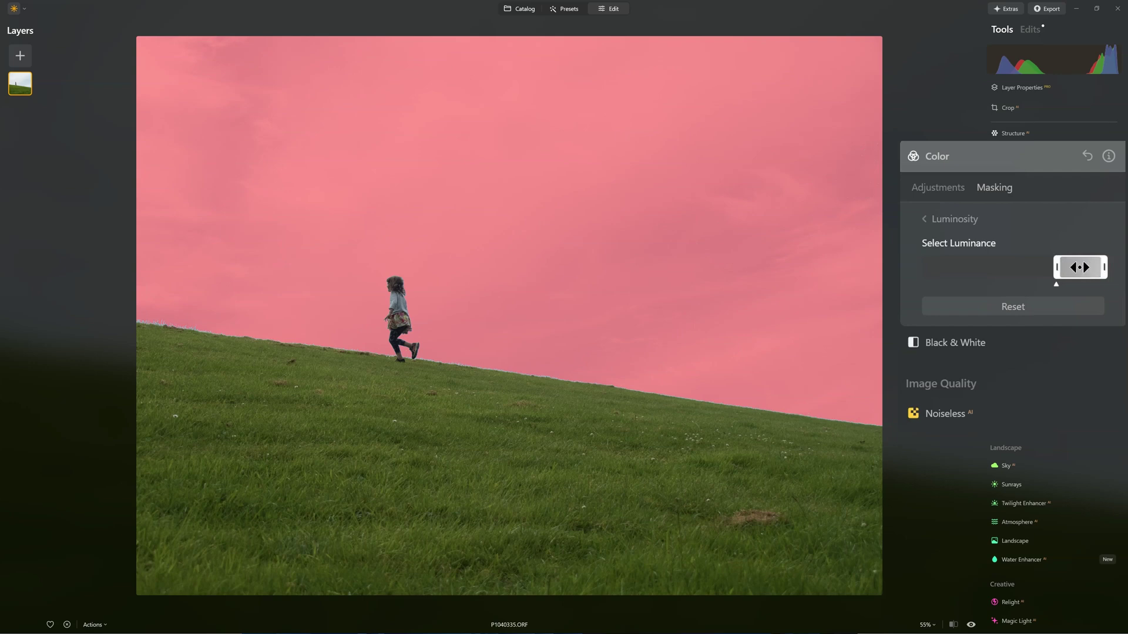
pyautogui.click(1056, 285)
pyautogui.moveTo(1100, 264); pyautogui.dragTo(985, 266)
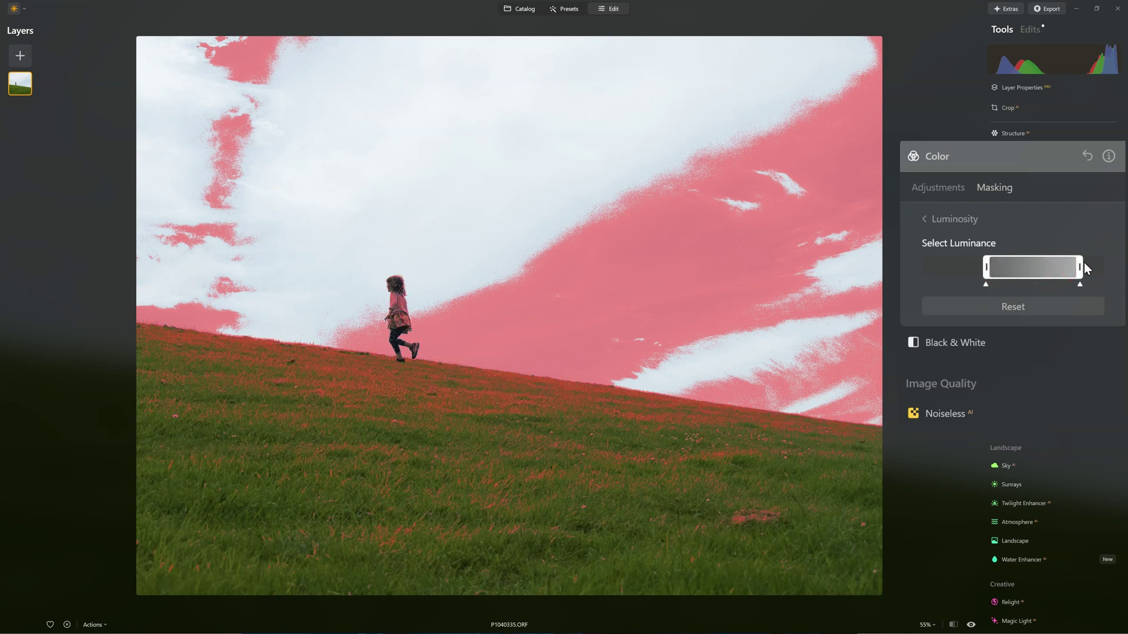
pyautogui.moveTo(1081, 266); pyautogui.dragTo(1118, 267)
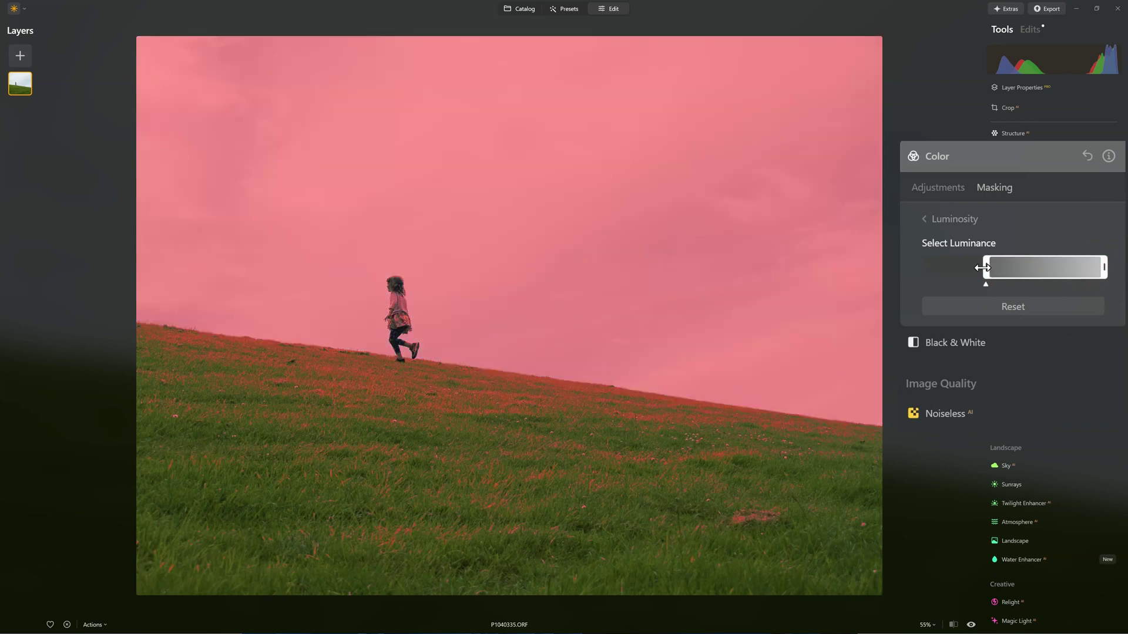
pyautogui.moveTo(991, 268); pyautogui.dragTo(1052, 268)
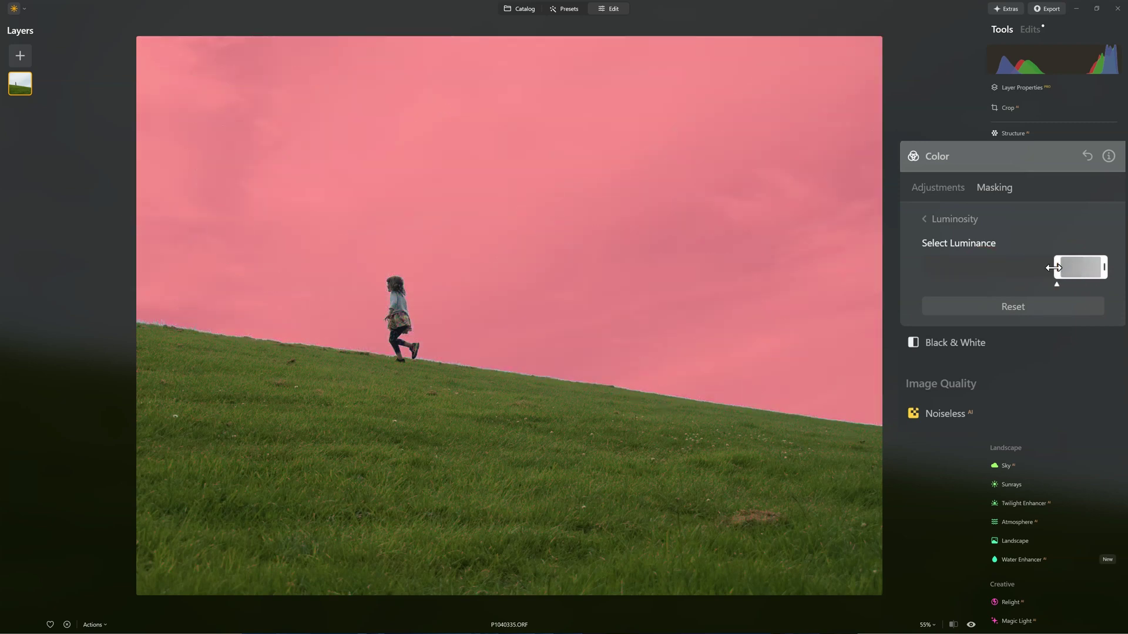
# Step: Try -100 saturation, reset the Color tool, and narrow the mask's luminance range
pyautogui.click(934, 188)
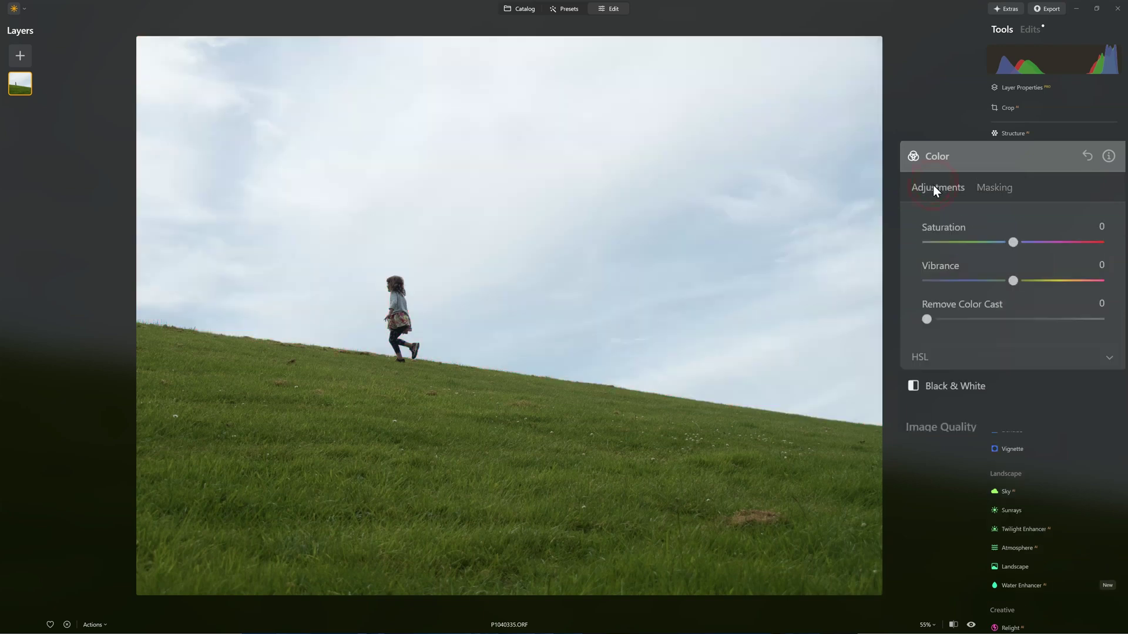
pyautogui.moveTo(1011, 241); pyautogui.dragTo(913, 247)
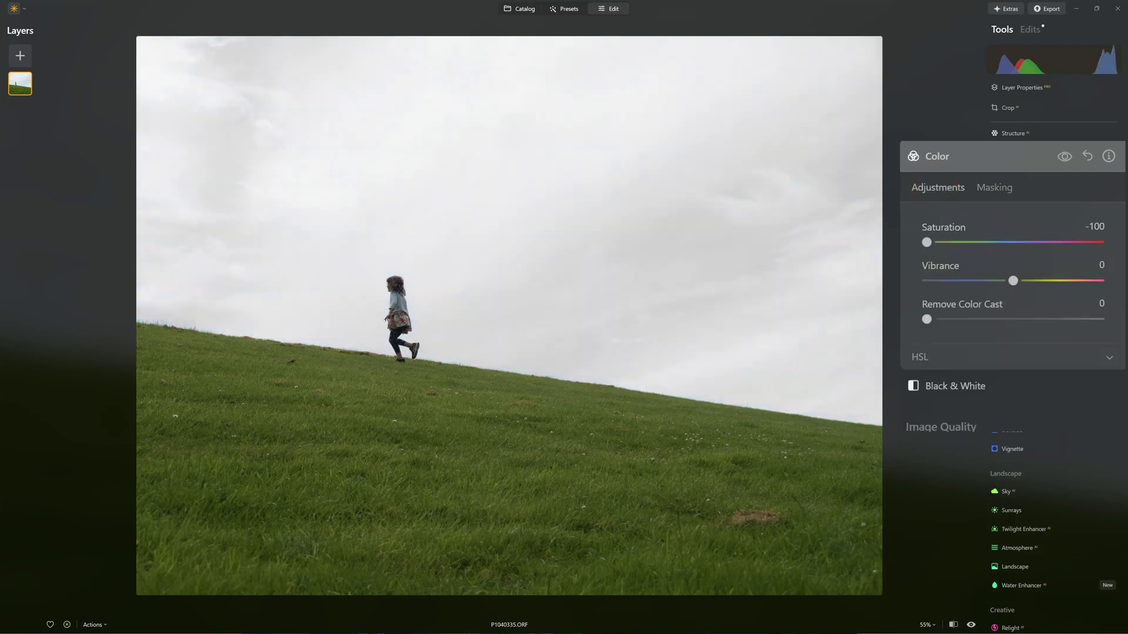
pyautogui.click(1087, 156)
pyautogui.click(997, 188)
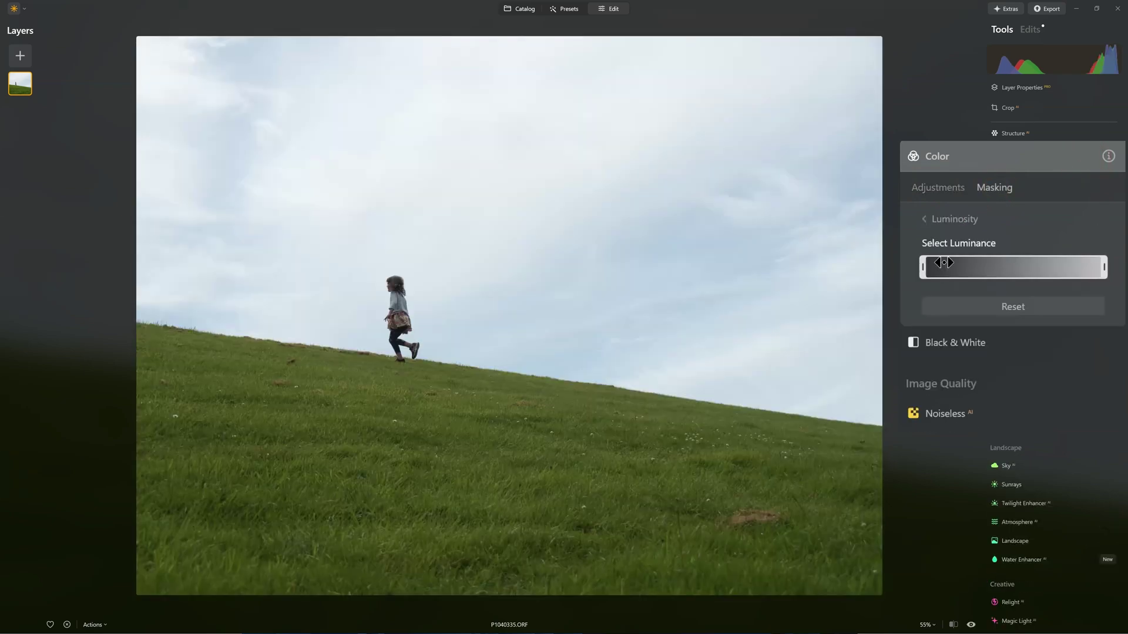
pyautogui.moveTo(1093, 259); pyautogui.dragTo(1015, 265)
# Step: Retry -100 saturation, then return it to 0 and view the mask settings
pyautogui.click(951, 188)
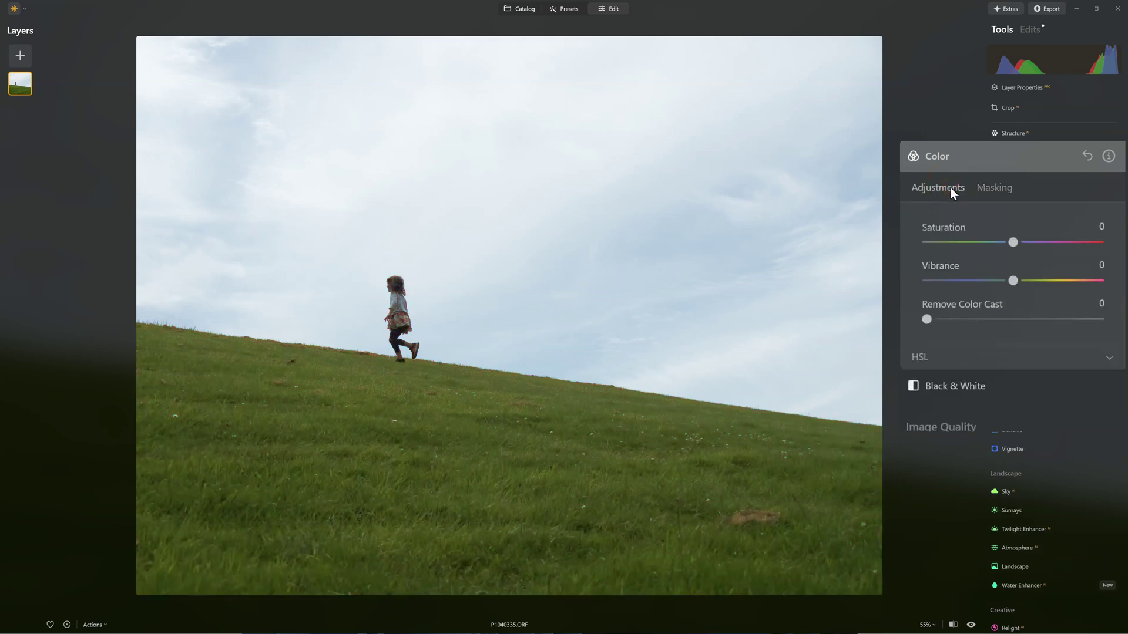
pyautogui.moveTo(973, 242); pyautogui.dragTo(911, 244)
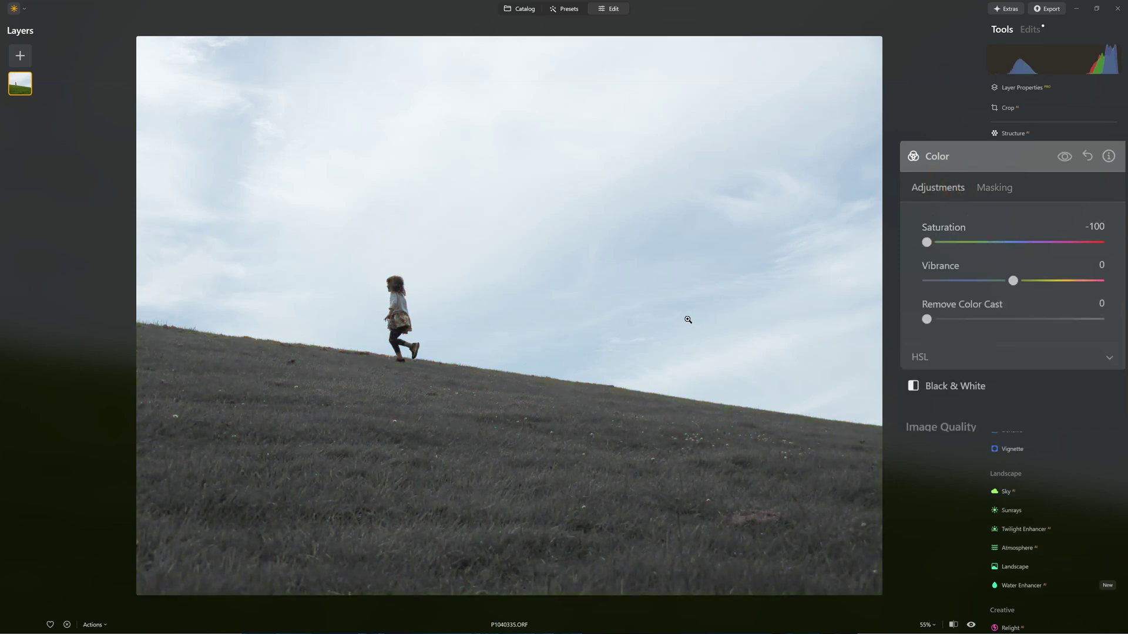
pyautogui.doubleClick(984, 249)
pyautogui.click(997, 189)
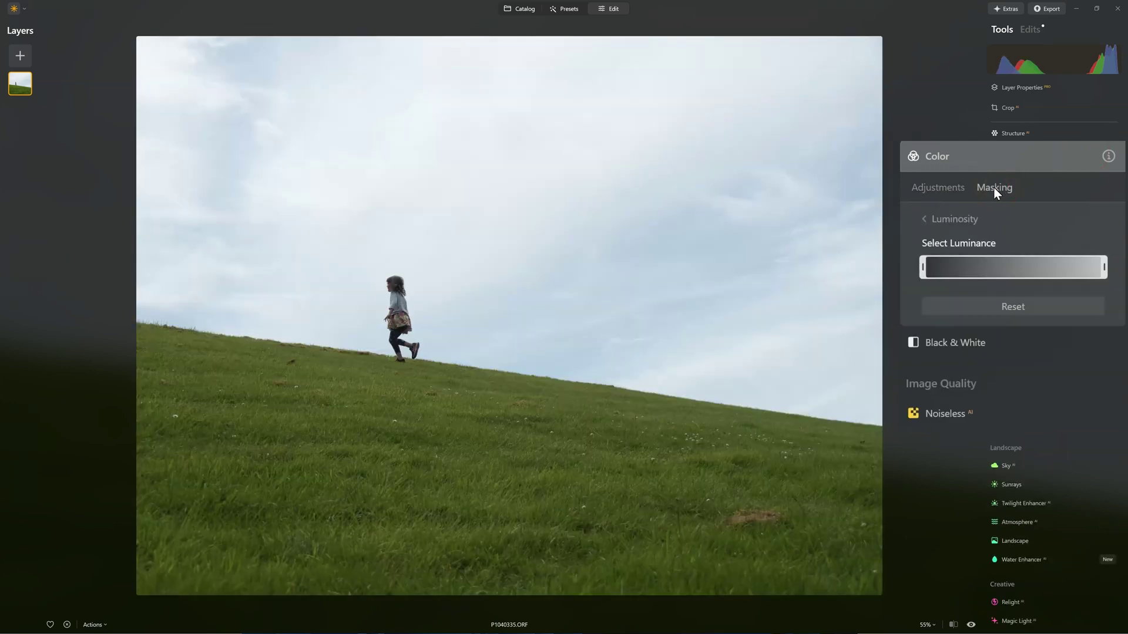
# Step: Try a Mask AI Natural Ground selection, then clear ground and sky from it
pyautogui.click(927, 219)
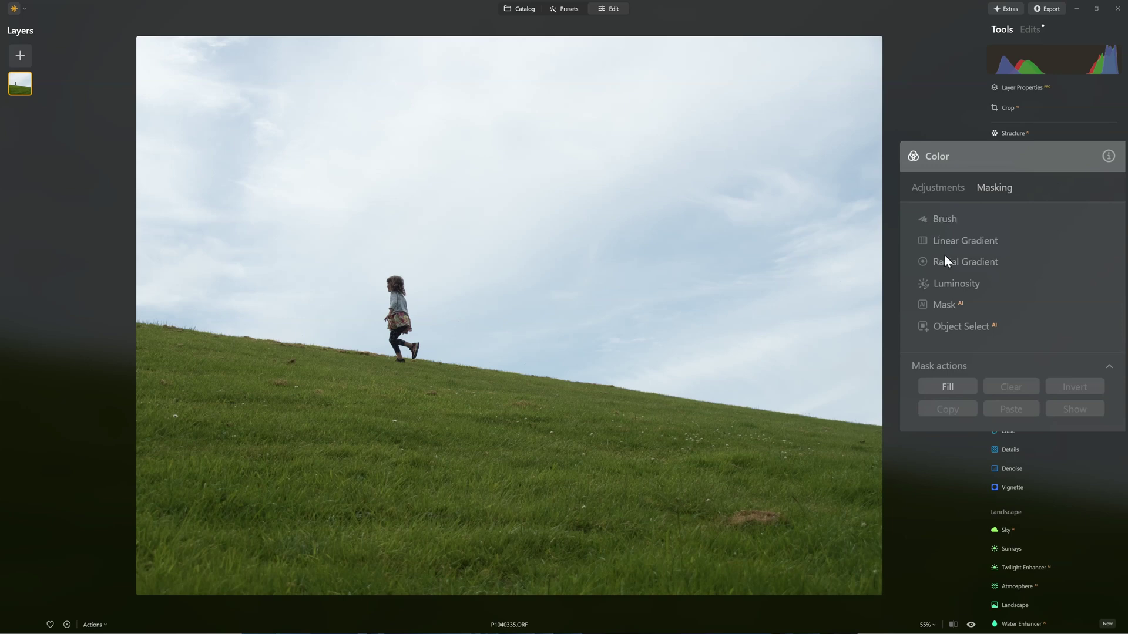
pyautogui.click(940, 306)
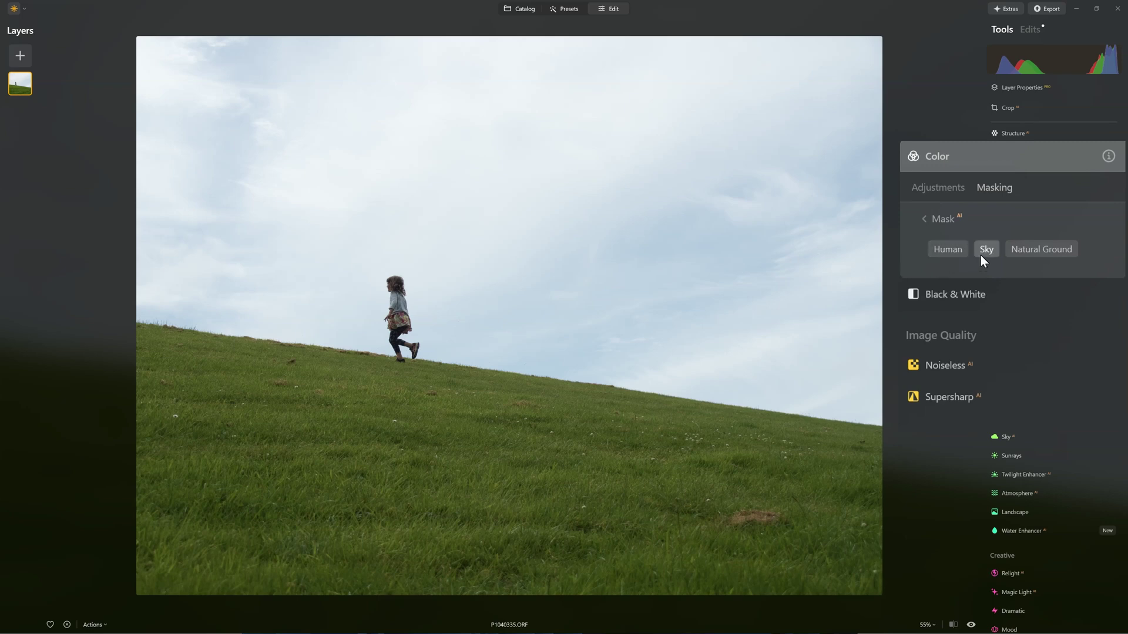
pyautogui.click(1034, 254)
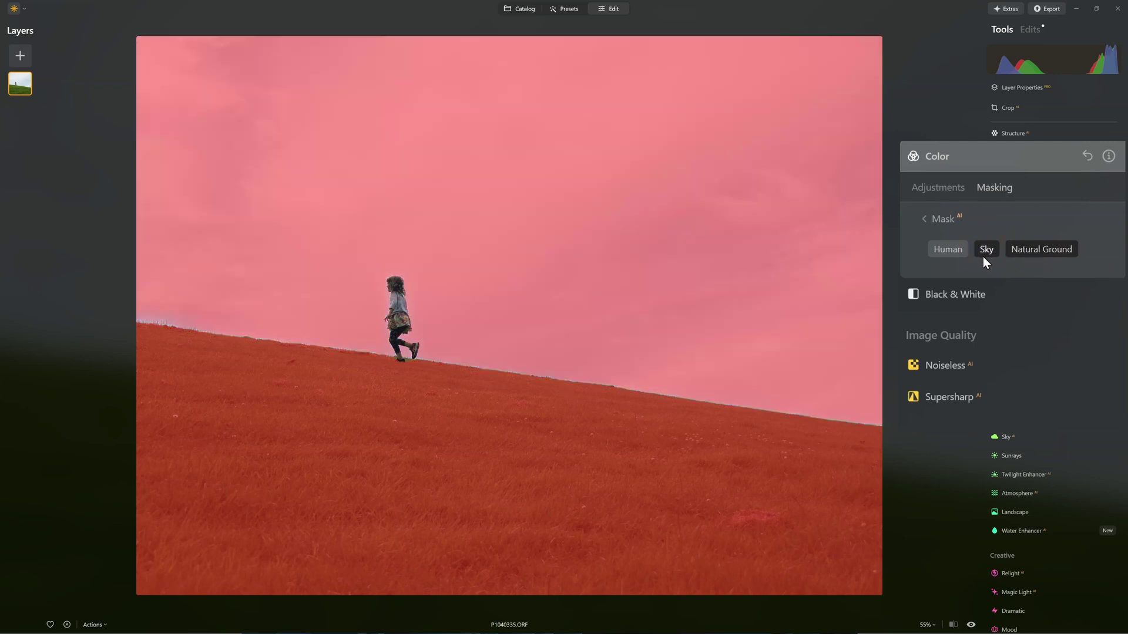
pyautogui.click(1039, 248)
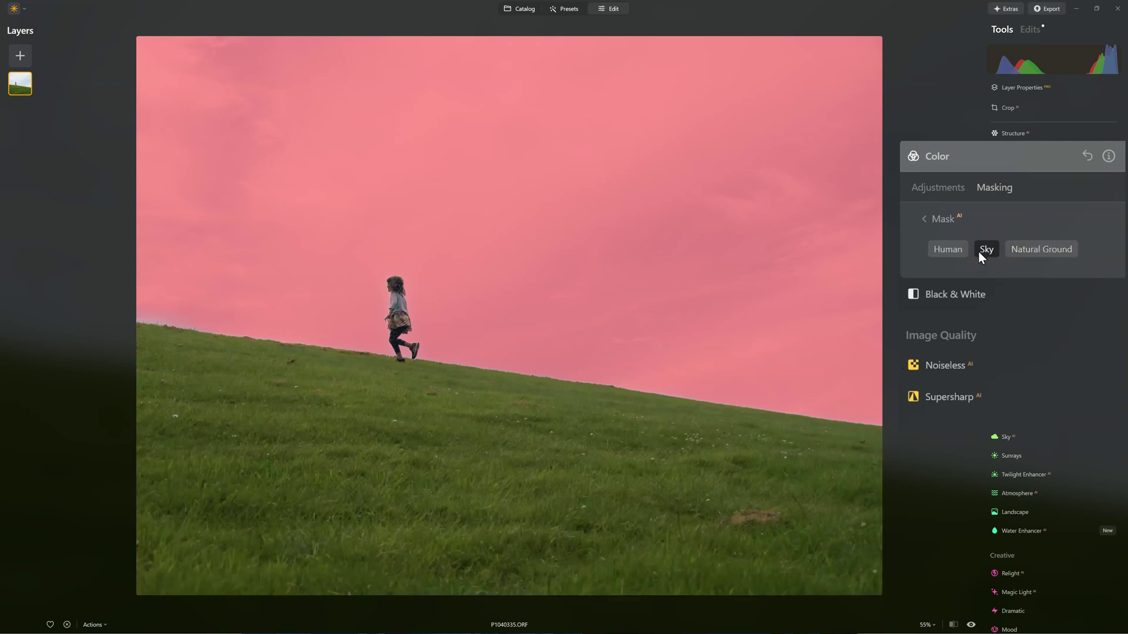
pyautogui.click(940, 254)
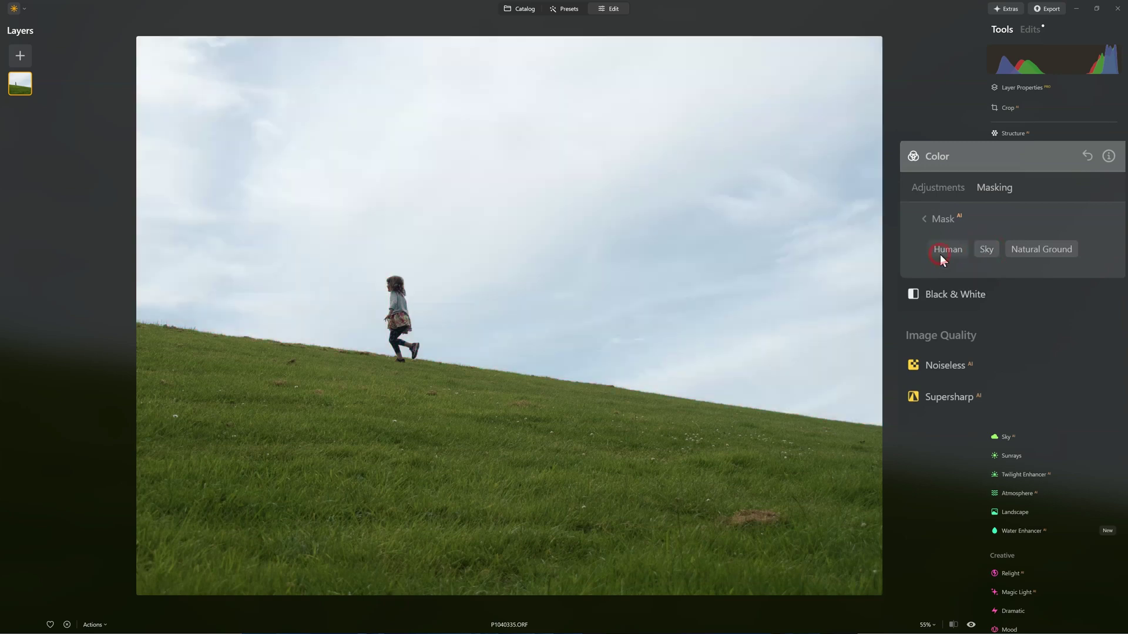
# Step: Remask the natural ground, test saturation at 68 and -100, then reset Color
pyautogui.click(927, 220)
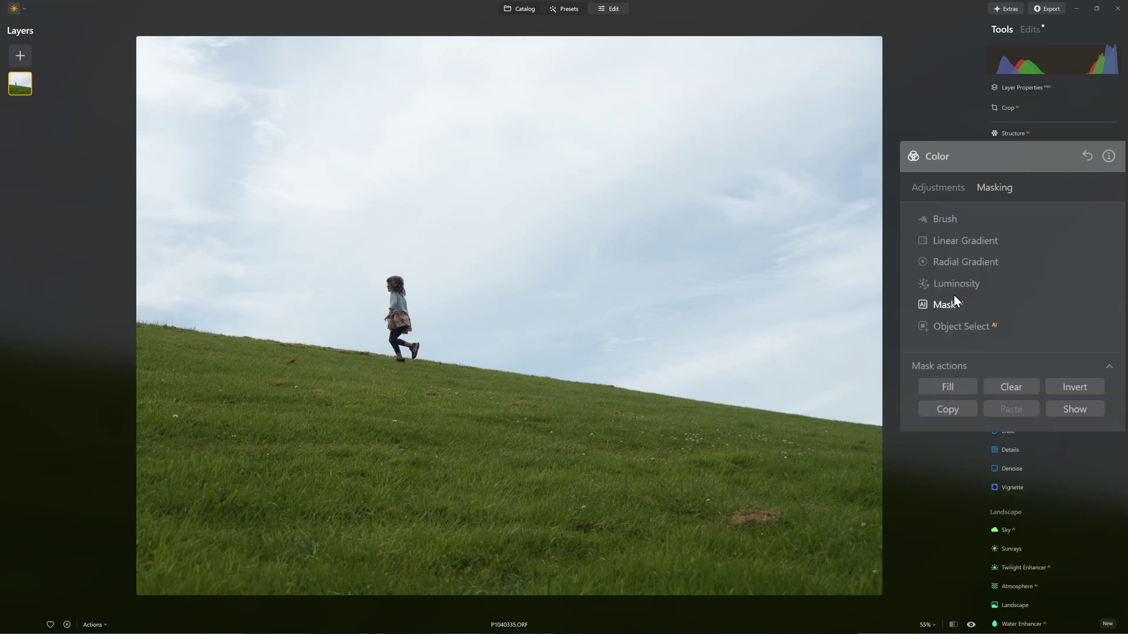
pyautogui.click(939, 310)
pyautogui.click(1052, 248)
pyautogui.click(939, 218)
pyautogui.click(939, 188)
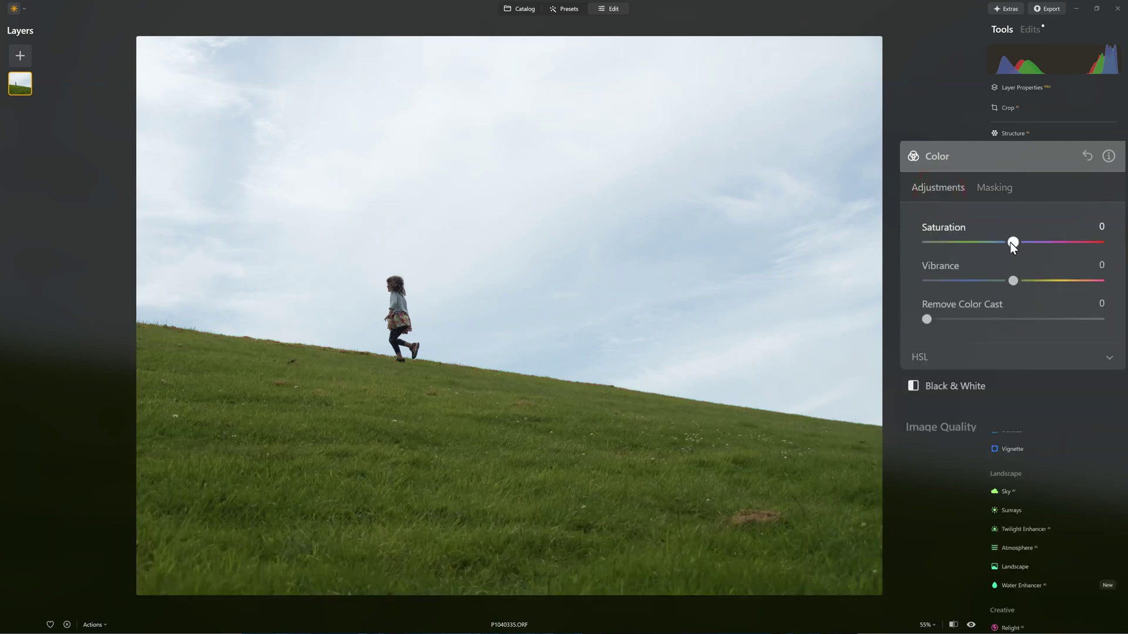
pyautogui.moveTo(1010, 242); pyautogui.dragTo(1102, 265)
pyautogui.moveTo(1035, 259); pyautogui.dragTo(903, 261)
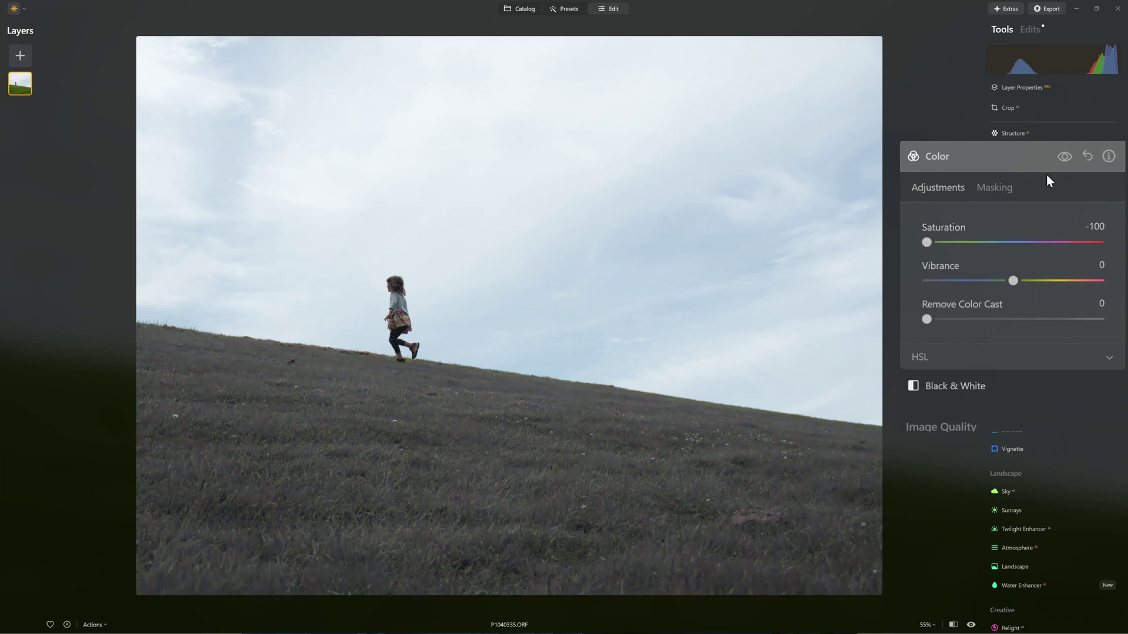
pyautogui.click(1086, 161)
pyautogui.click(1012, 188)
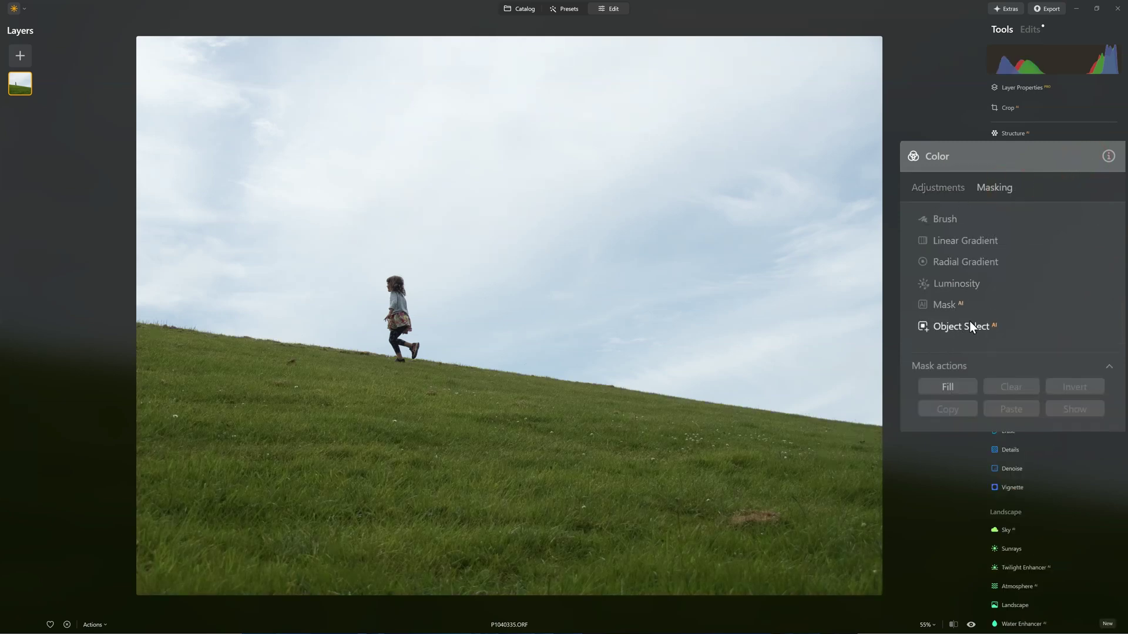
# Step: Start an Object Select mask, pick sky and grass, then subtract them again
pyautogui.click(949, 328)
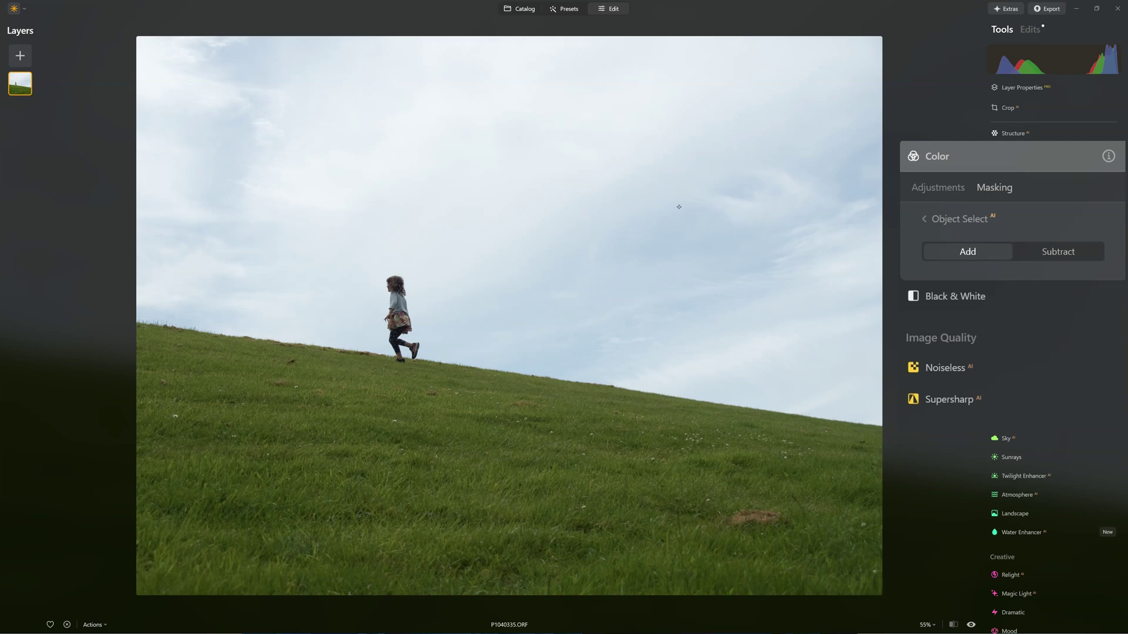
pyautogui.click(651, 219)
pyautogui.click(651, 220)
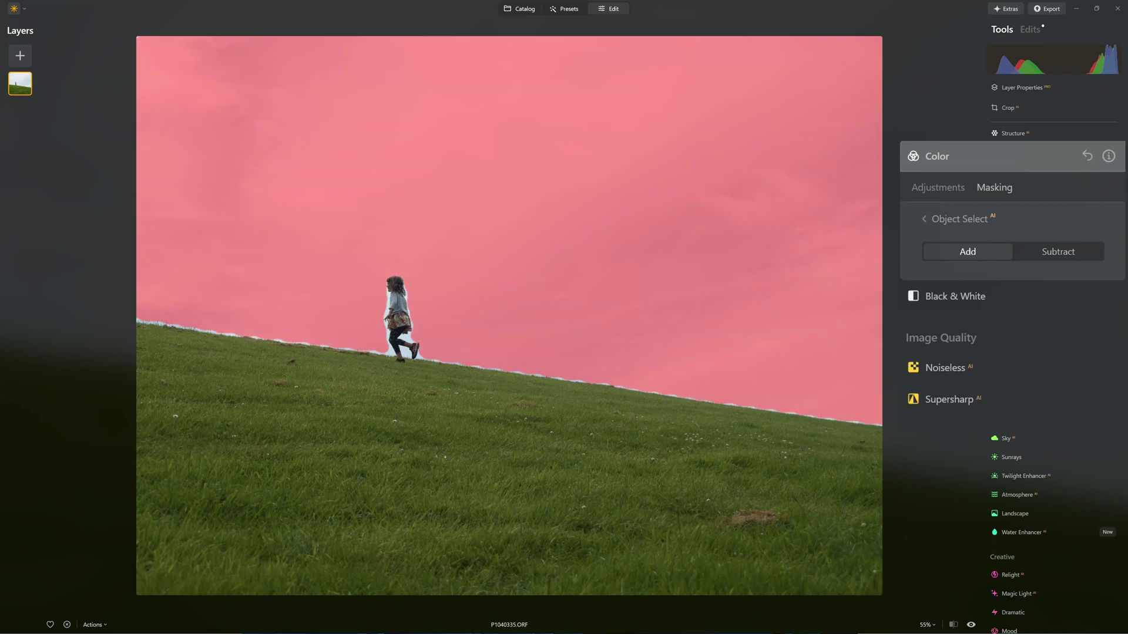
pyautogui.click(445, 457)
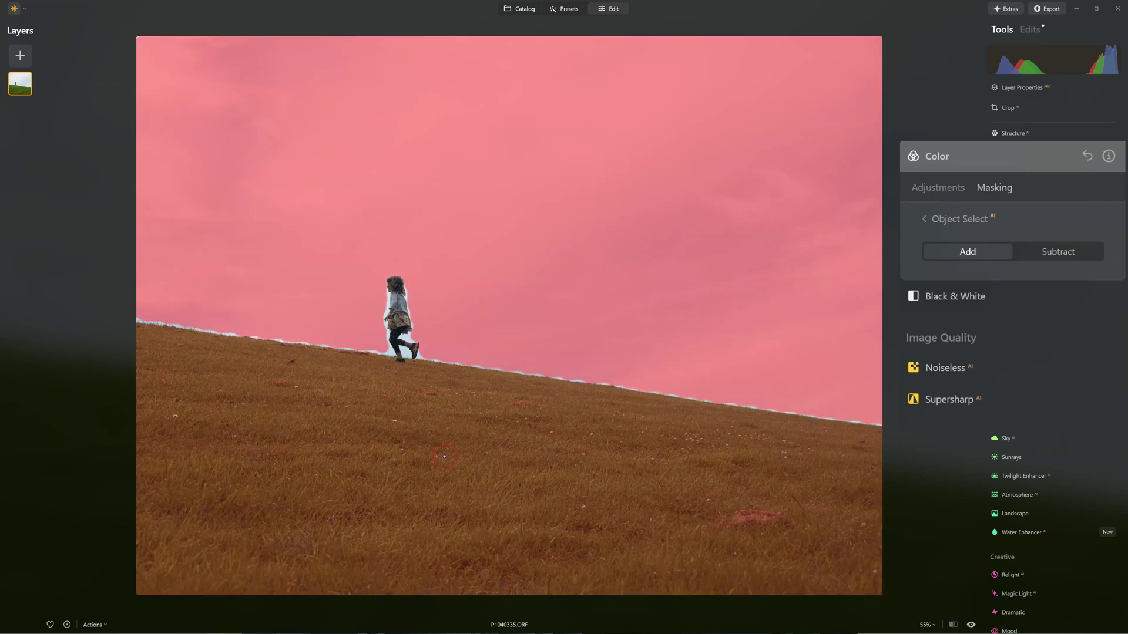
pyautogui.click(1057, 258)
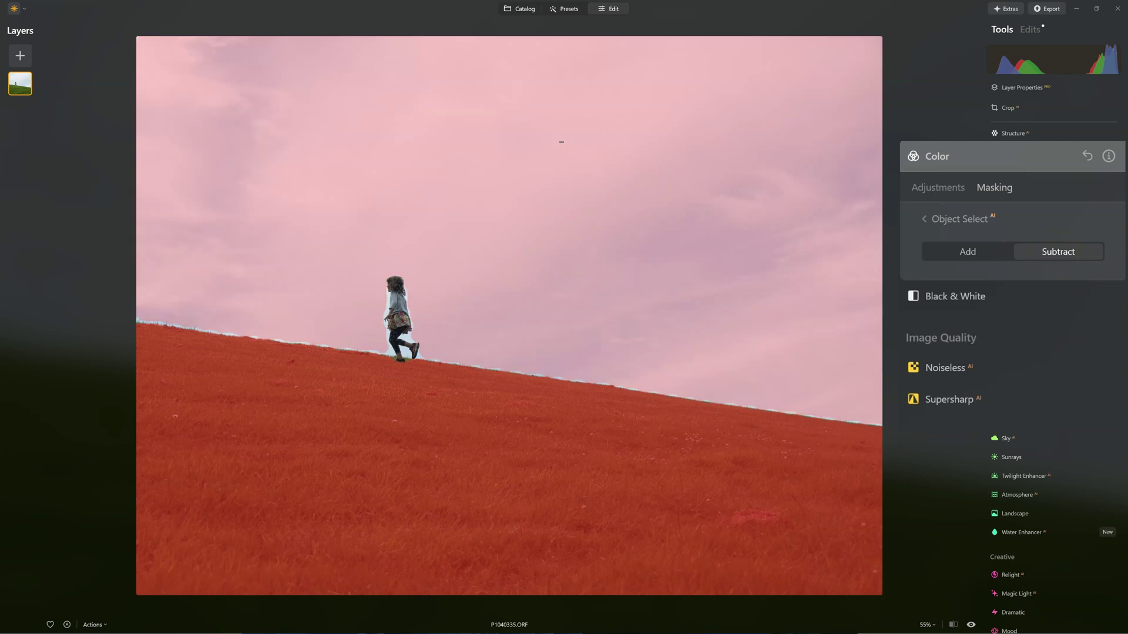
pyautogui.click(561, 142)
pyautogui.click(497, 177)
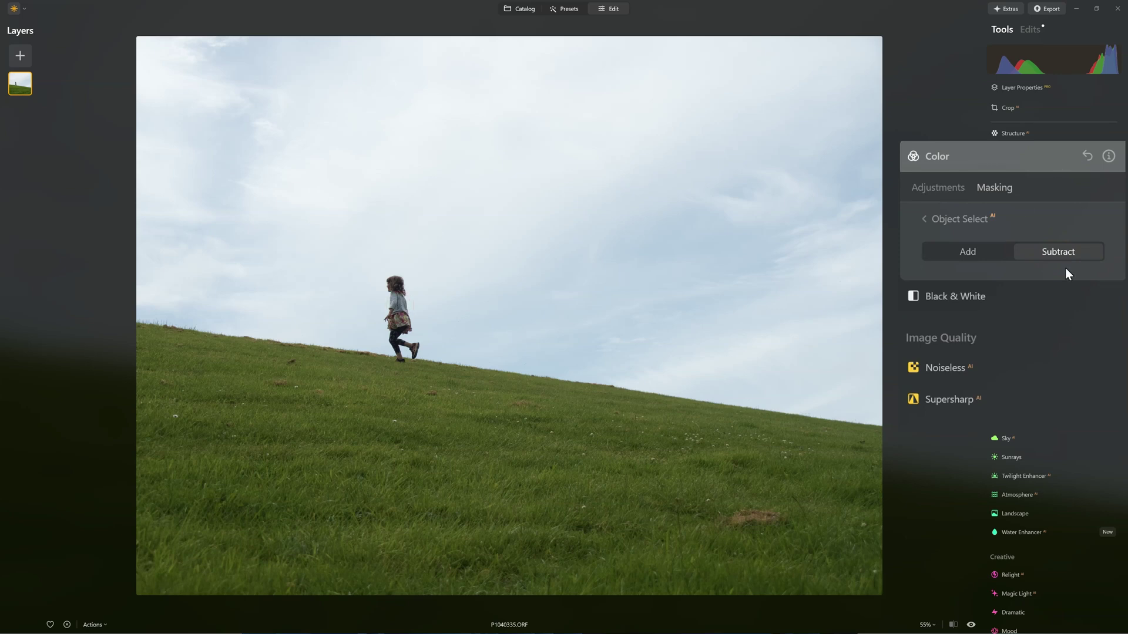
# Step: Add the girl's shirt, leggings, skirt, head and shoes to the object mask
pyautogui.click(978, 257)
pyautogui.click(388, 301)
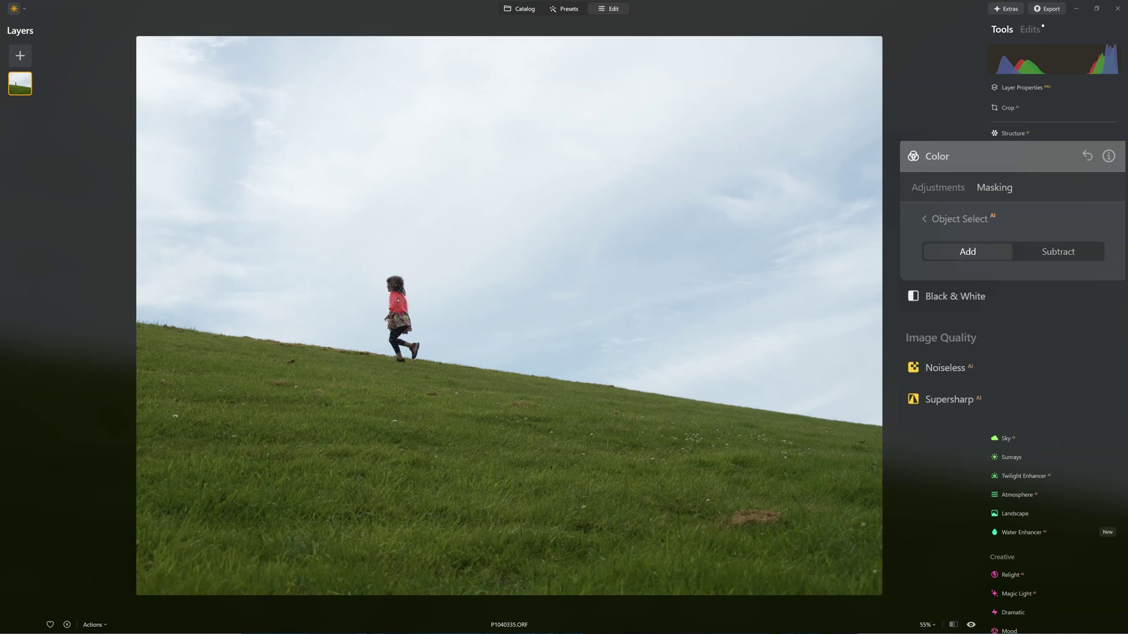
pyautogui.click(402, 324)
pyautogui.click(402, 321)
pyautogui.click(397, 287)
pyautogui.click(412, 348)
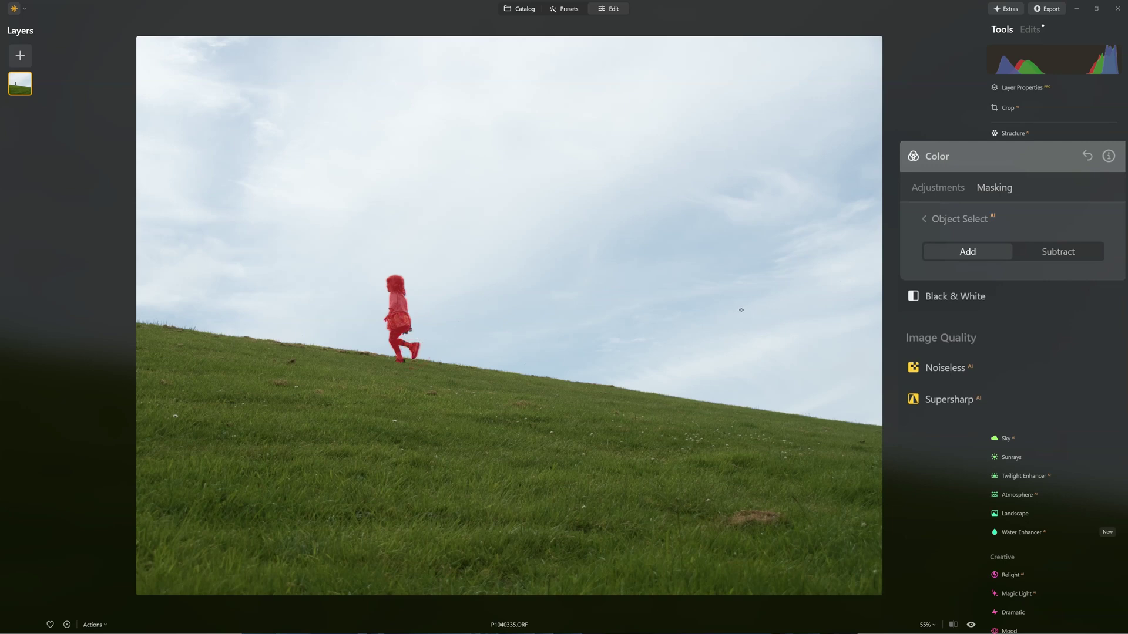
# Step: Test saturation at -100 and +100, reset Color to 0, and return to mask types
pyautogui.click(937, 185)
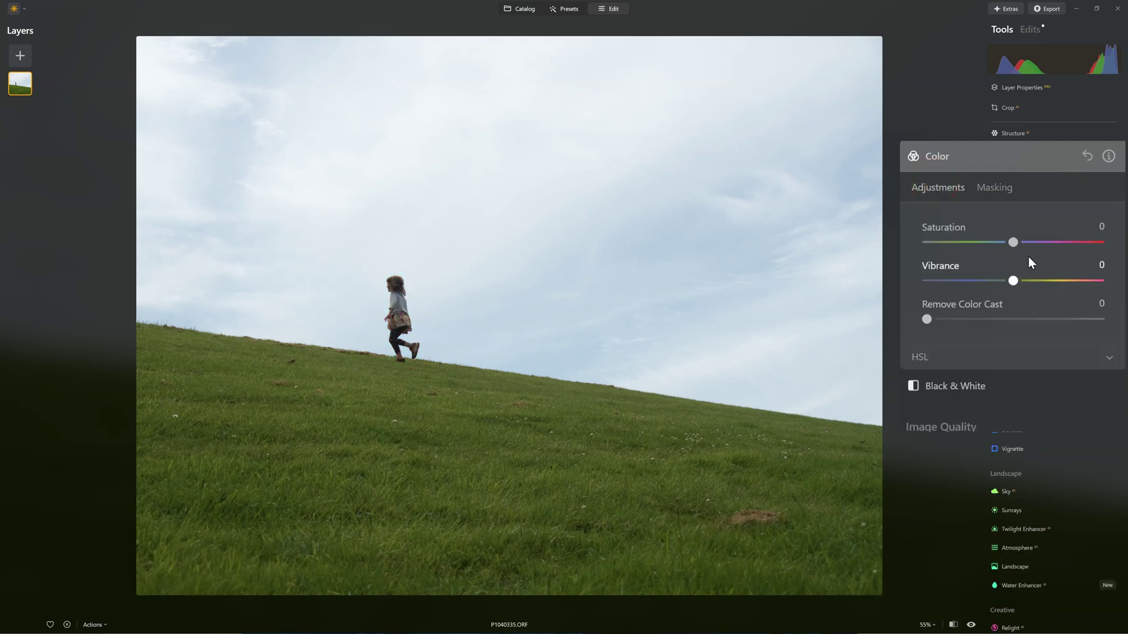
pyautogui.moveTo(1014, 243); pyautogui.dragTo(919, 241)
pyautogui.moveTo(926, 243); pyautogui.dragTo(1100, 243)
pyautogui.click(1084, 160)
pyautogui.click(989, 189)
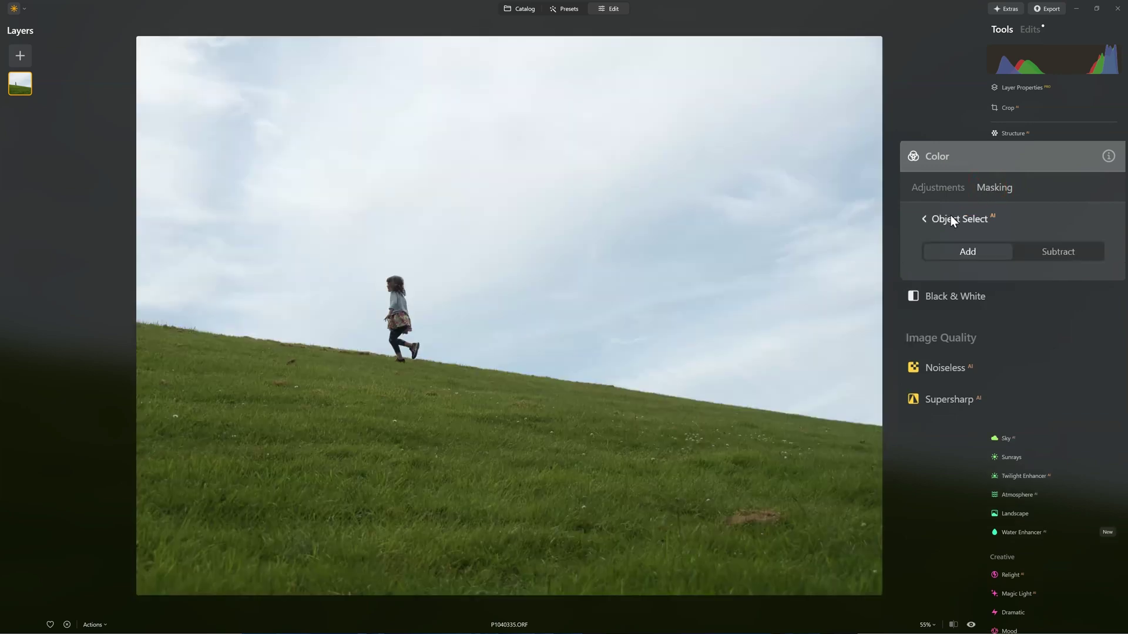
pyautogui.click(939, 220)
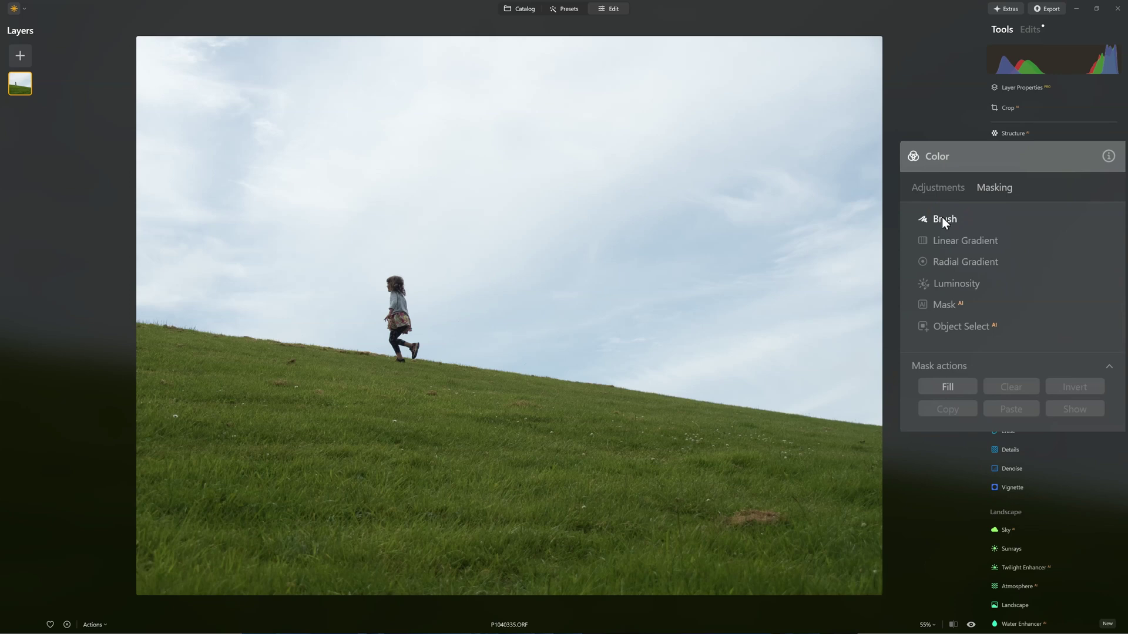
# Step: Paint a Brush mask over the girl, then shrink the brush to 23 for her head
pyautogui.click(942, 219)
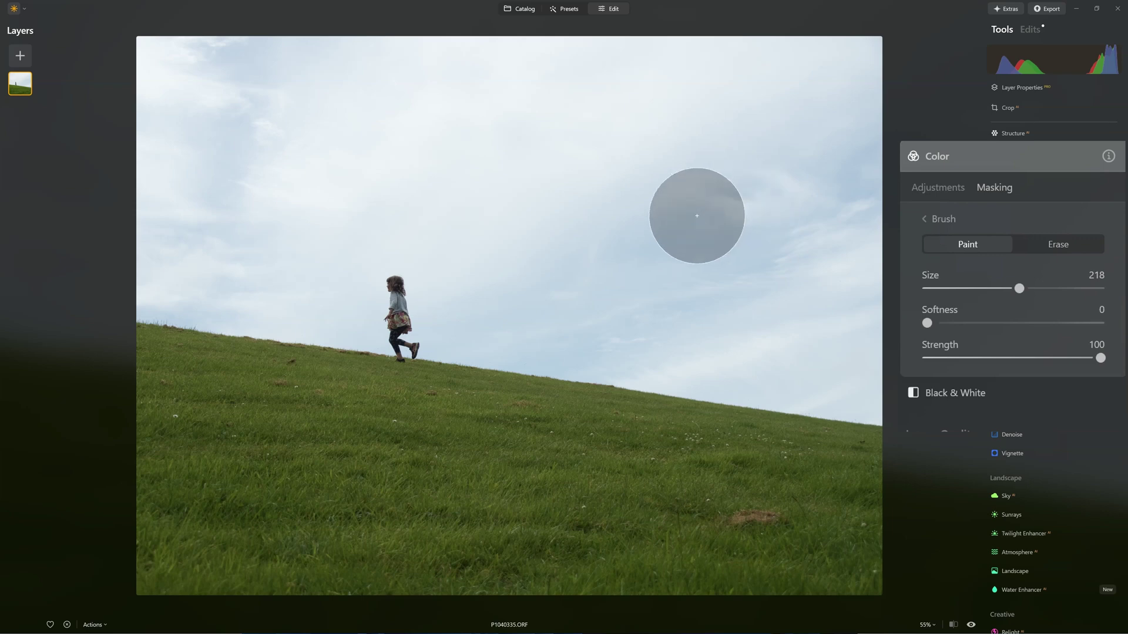
pyautogui.moveTo(477, 274)
pyautogui.mouseDown()
pyautogui.moveTo(428, 283)
pyautogui.moveTo(386, 277)
pyautogui.moveTo(395, 269)
pyautogui.mouseUp()
pyautogui.moveTo(482, 316)
pyautogui.mouseDown()
pyautogui.moveTo(423, 295)
pyautogui.moveTo(599, 345)
pyautogui.moveTo(773, 365)
pyautogui.moveTo(839, 345)
pyautogui.mouseUp()
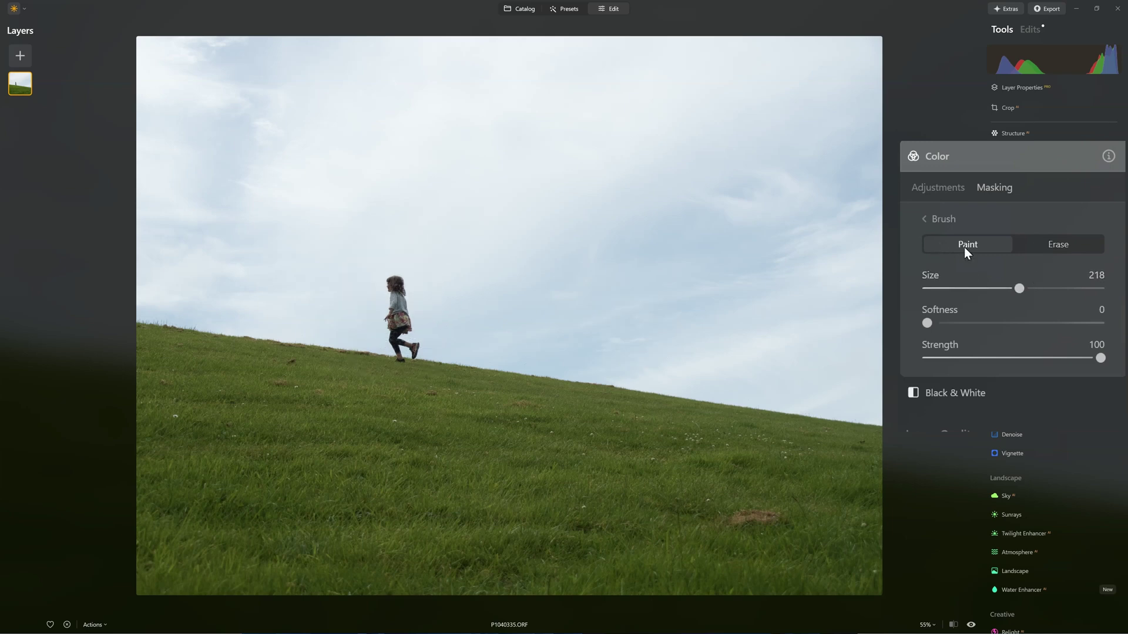
pyautogui.moveTo(1028, 288); pyautogui.dragTo(934, 286)
pyautogui.moveTo(394, 283)
pyautogui.mouseDown()
pyautogui.moveTo(405, 329)
pyautogui.moveTo(386, 318)
pyautogui.moveTo(391, 281)
pyautogui.moveTo(401, 284)
pyautogui.moveTo(395, 350)
pyautogui.moveTo(400, 360)
pyautogui.moveTo(392, 334)
pyautogui.moveTo(419, 354)
pyautogui.moveTo(399, 332)
pyautogui.mouseUp()
# Step: Test desaturating with Color, leave saturation at -4, and return to the Brush mask settings
pyautogui.click(926, 186)
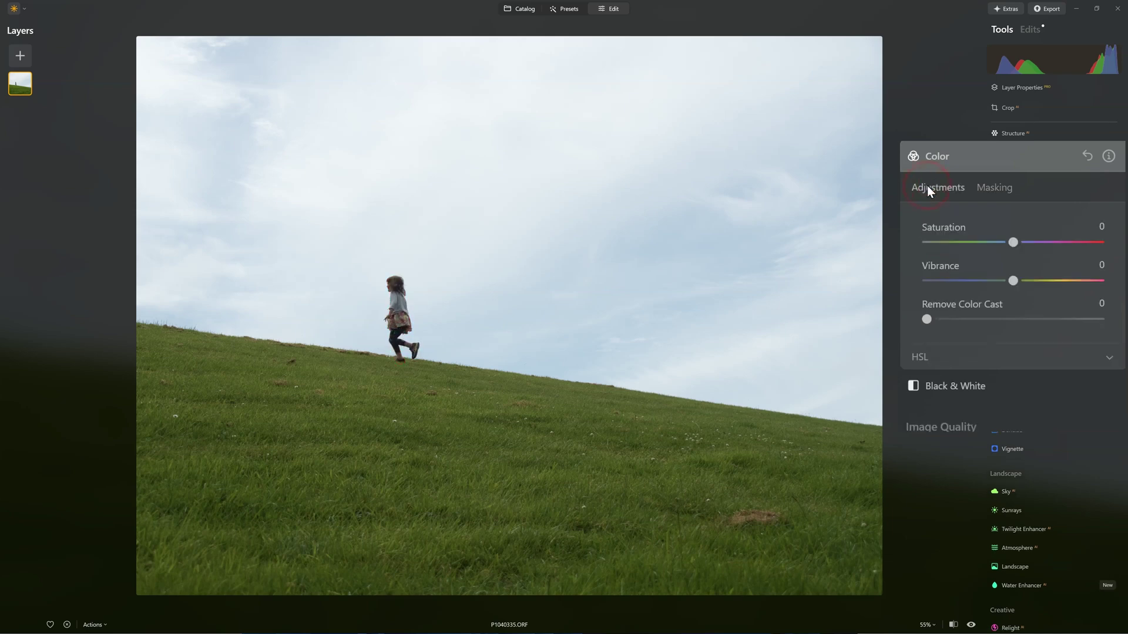
pyautogui.moveTo(1011, 243)
pyautogui.mouseDown()
pyautogui.moveTo(906, 245)
pyautogui.moveTo(1116, 257)
pyautogui.moveTo(957, 247)
pyautogui.moveTo(1104, 242)
pyautogui.moveTo(1019, 242)
pyautogui.mouseUp()
pyautogui.moveTo(1022, 245)
pyautogui.mouseDown()
pyautogui.moveTo(999, 248)
pyautogui.moveTo(1006, 242)
pyautogui.mouseUp()
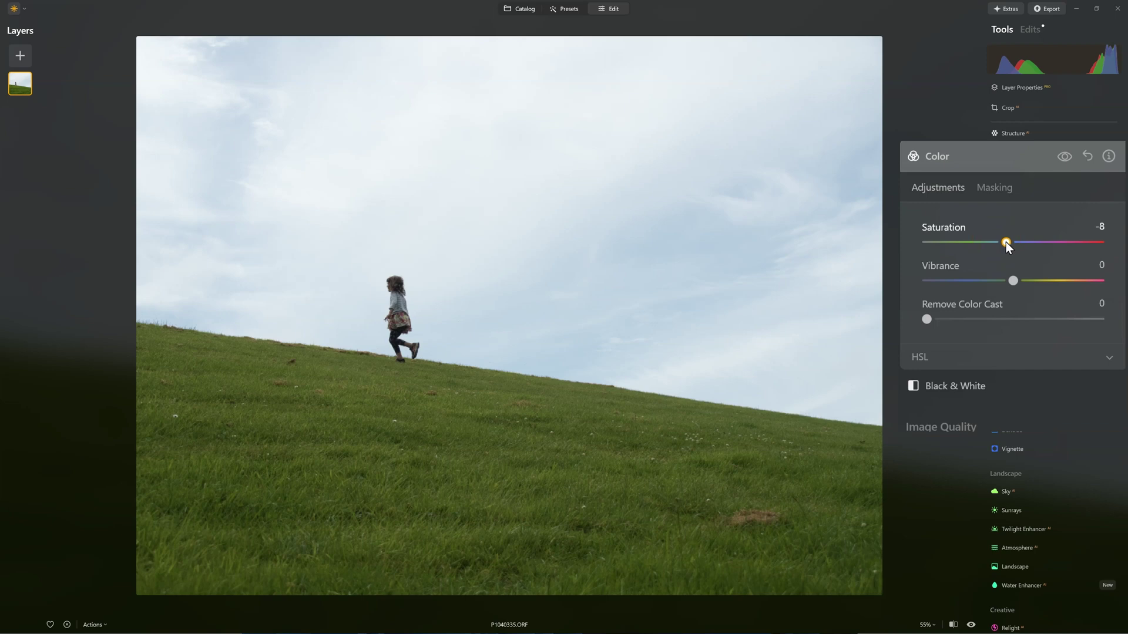
pyautogui.click(992, 188)
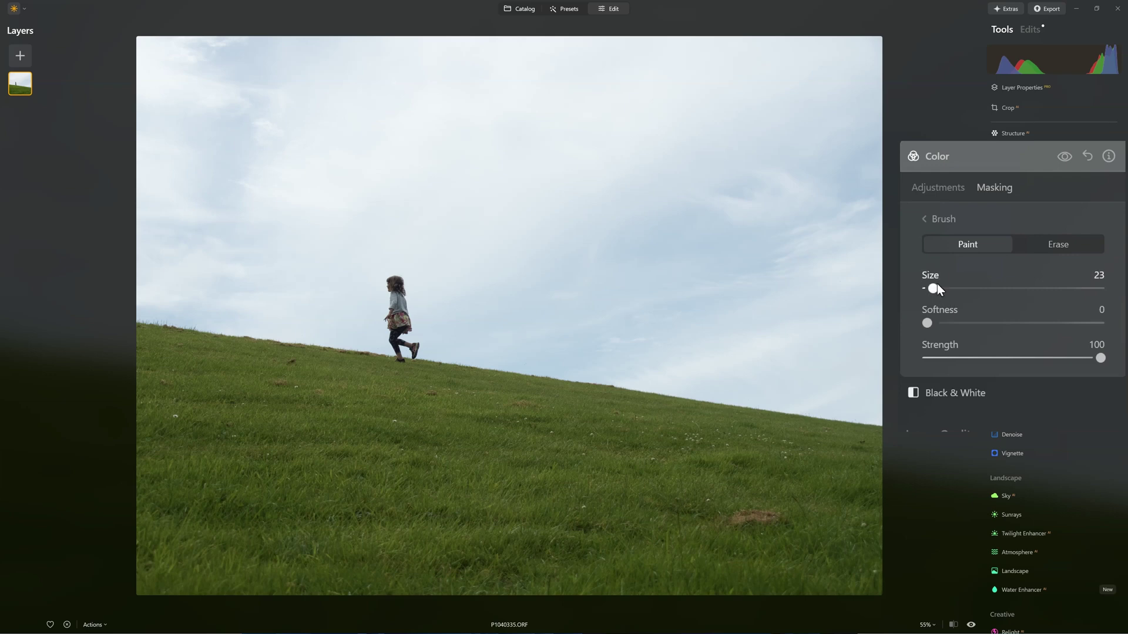
# Step: Set the Color mask brush to size 104 and softness 83, then paint over the running girl
pyautogui.moveTo(935, 288)
pyautogui.mouseDown()
pyautogui.moveTo(1020, 289)
pyautogui.moveTo(976, 300)
pyautogui.mouseUp()
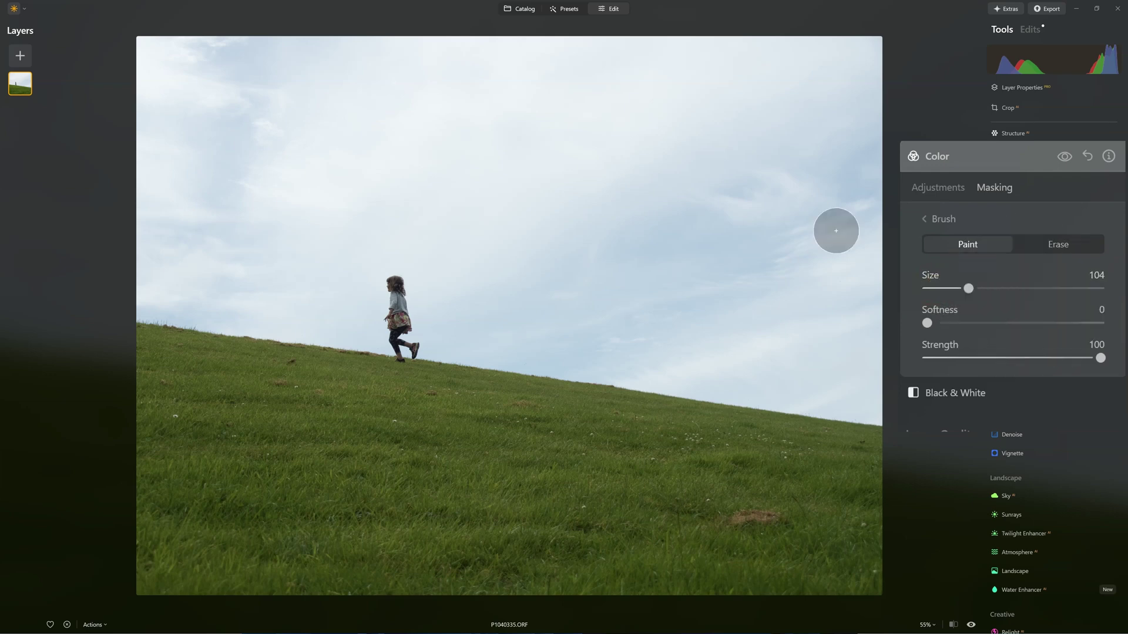
pyautogui.click(967, 289)
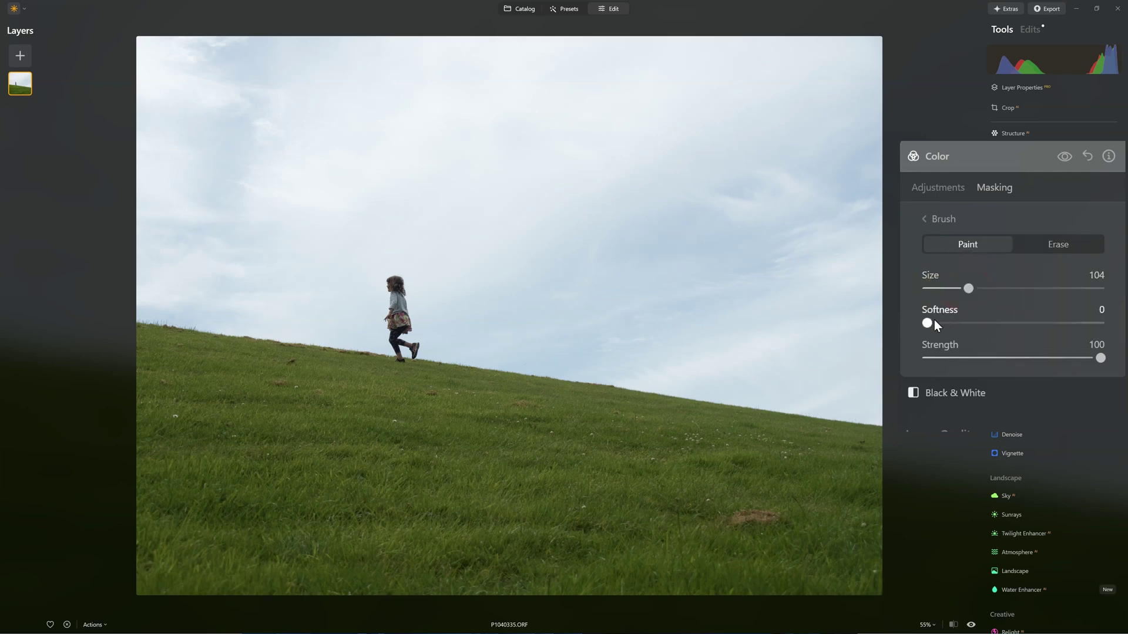
pyautogui.moveTo(927, 322); pyautogui.dragTo(952, 323)
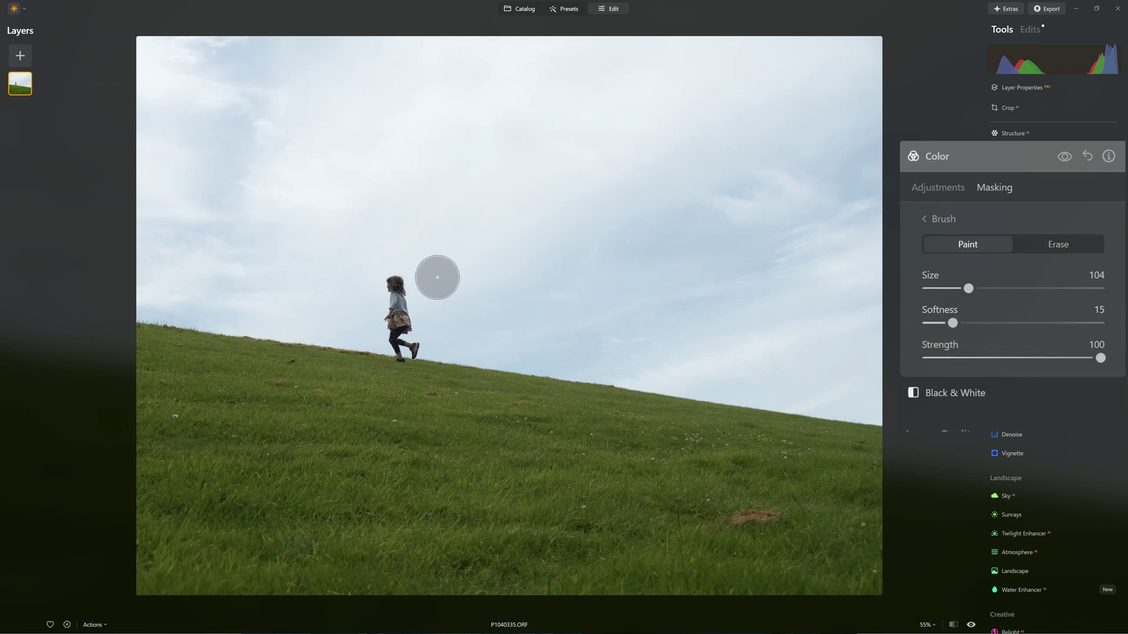
pyautogui.moveTo(950, 323); pyautogui.dragTo(1071, 323)
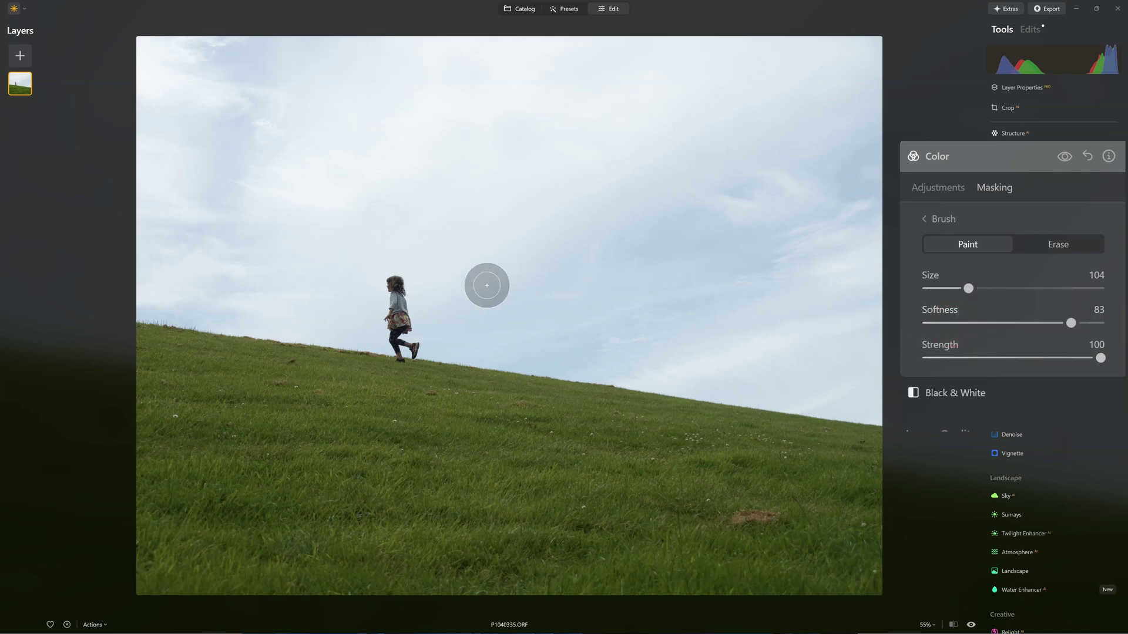
pyautogui.click(396, 287)
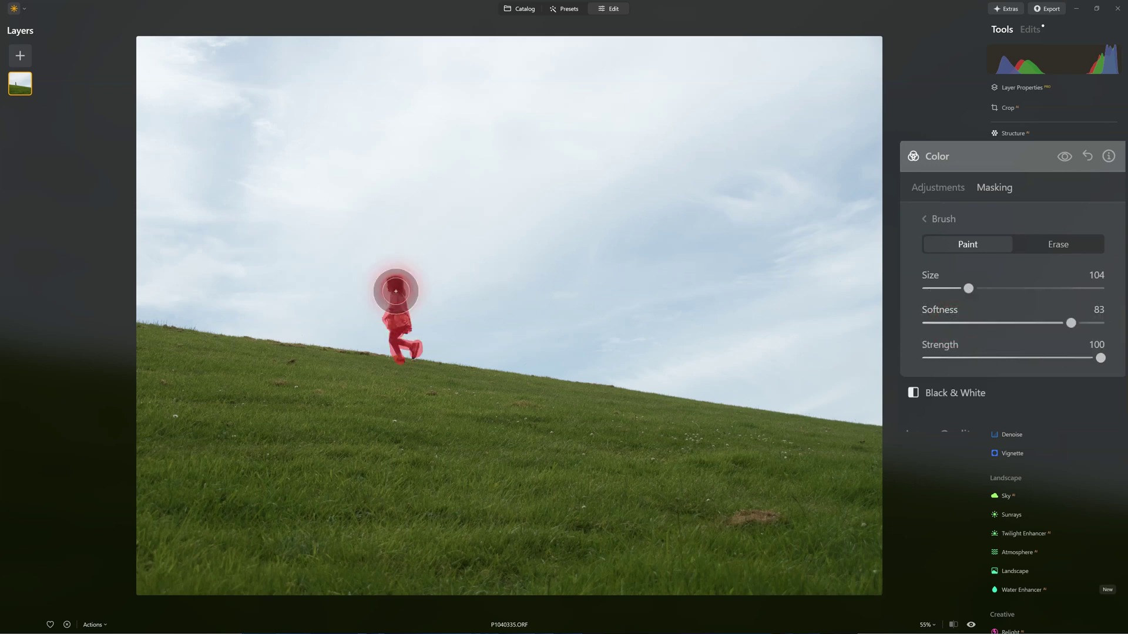
pyautogui.moveTo(394, 305)
pyautogui.mouseDown()
pyautogui.moveTo(395, 350)
pyautogui.moveTo(398, 335)
pyautogui.moveTo(412, 347)
pyautogui.mouseUp()
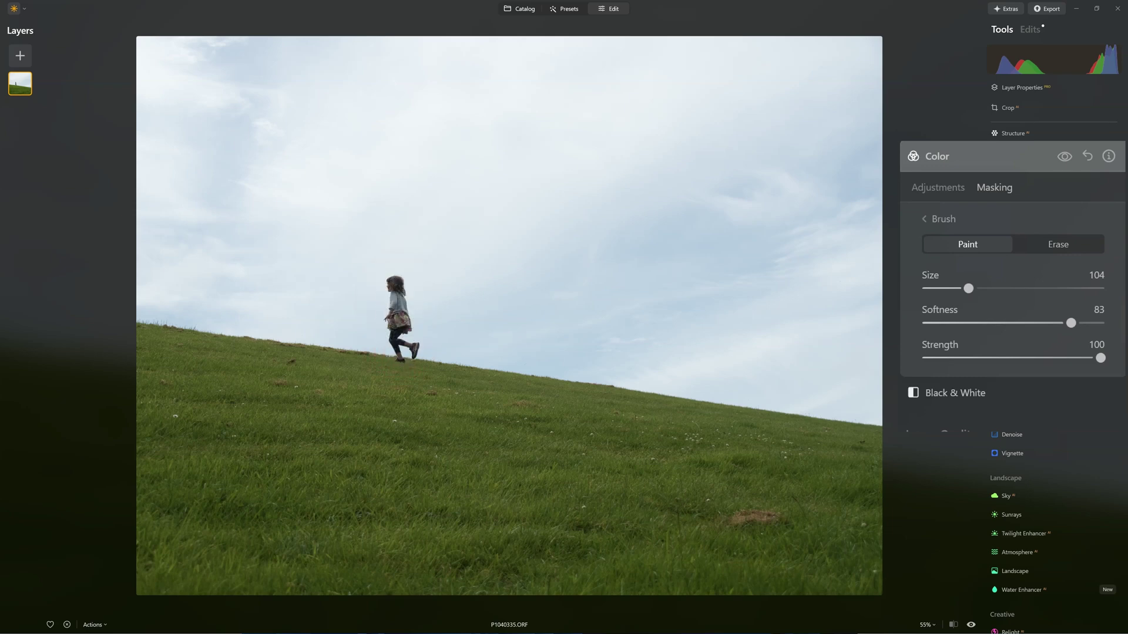
# Step: Show the girl's mask overlay, invert it onto sky and grass, then invert it back
pyautogui.click(933, 222)
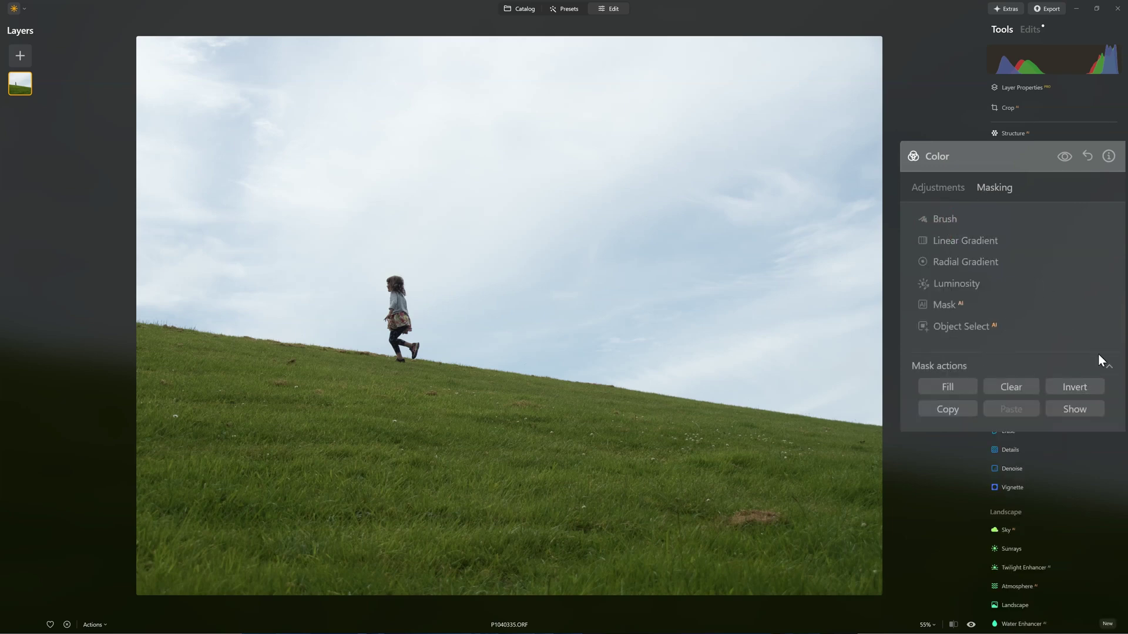
pyautogui.click(1110, 367)
pyautogui.click(1111, 368)
pyautogui.click(1074, 411)
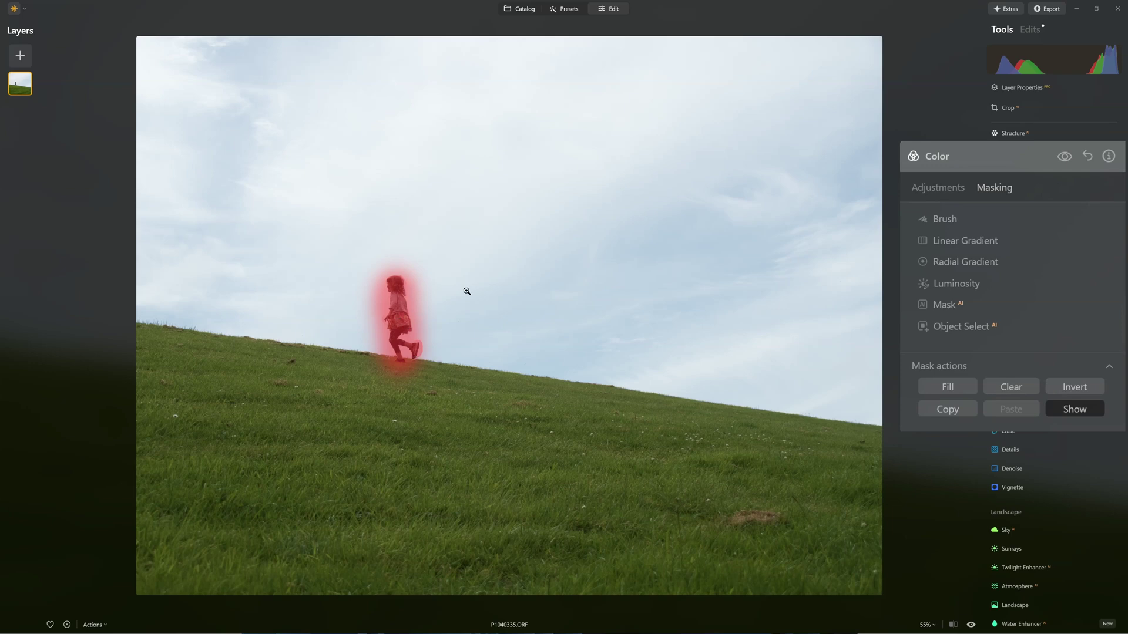
pyautogui.click(1061, 388)
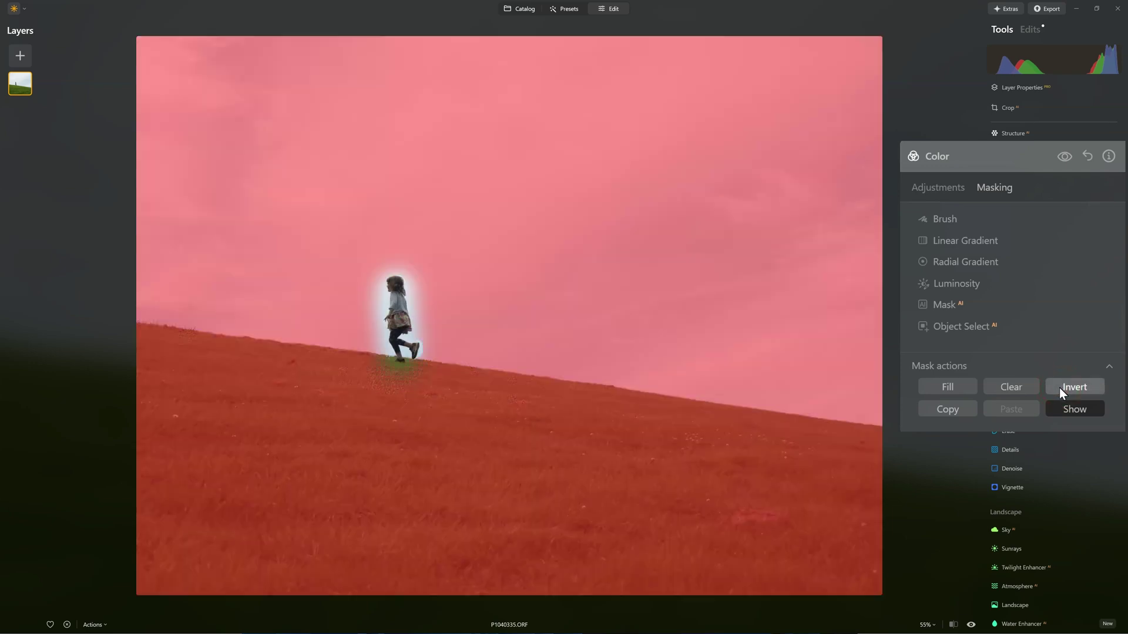
pyautogui.click(1059, 387)
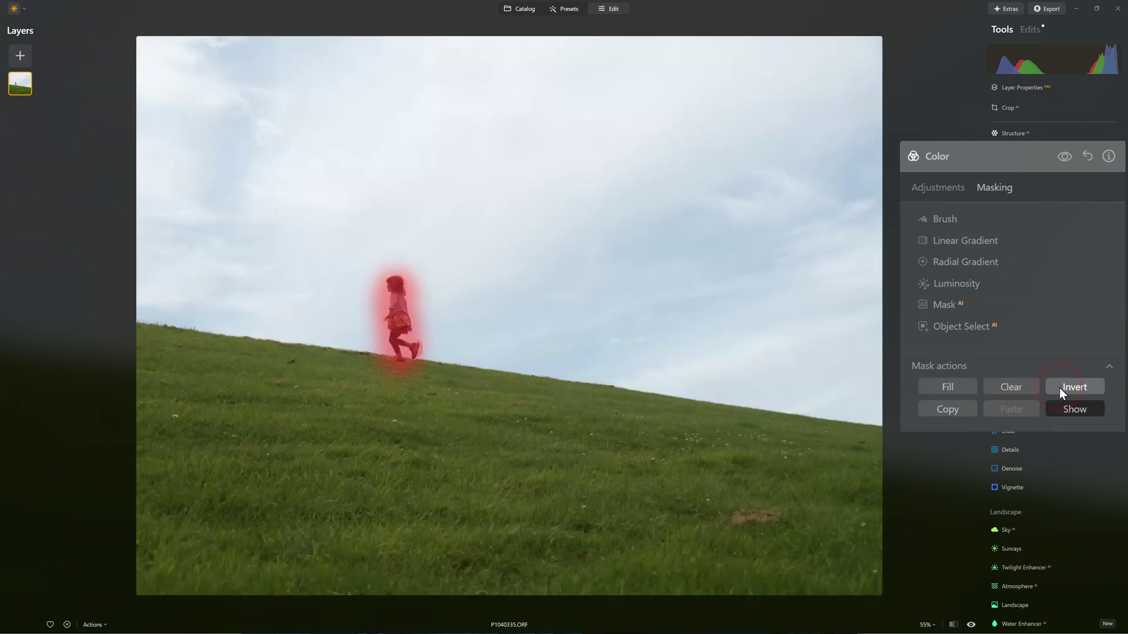
# Step: Copy the girl's mask and drop Color Saturation to -100 so she turns grey
pyautogui.click(946, 411)
pyautogui.click(933, 188)
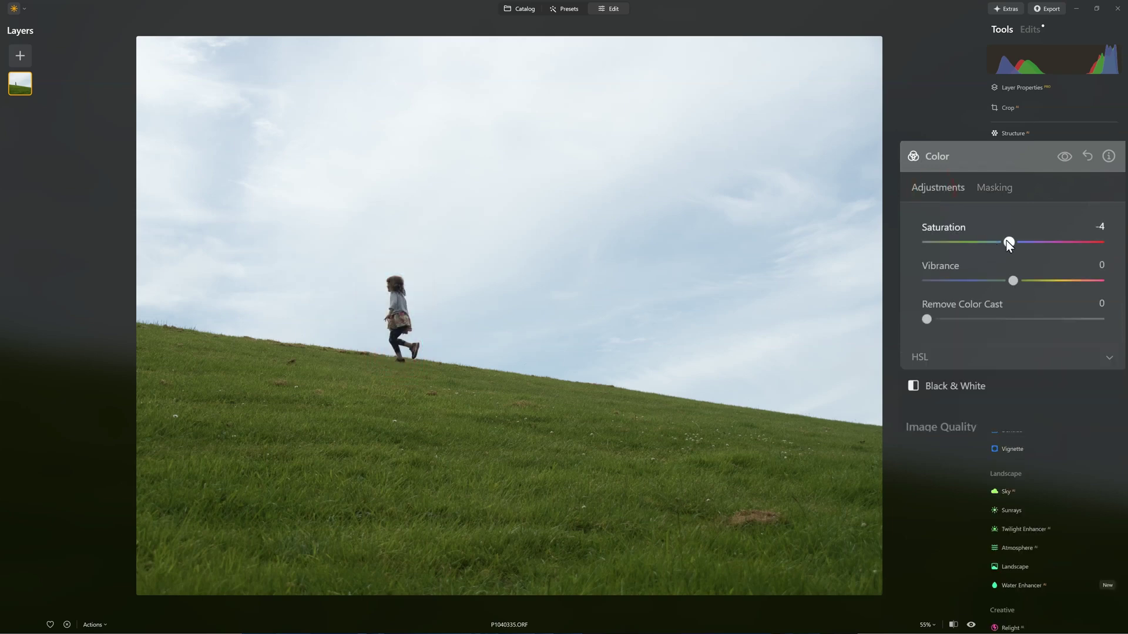
pyautogui.moveTo(1009, 243); pyautogui.dragTo(922, 243)
pyautogui.click(979, 155)
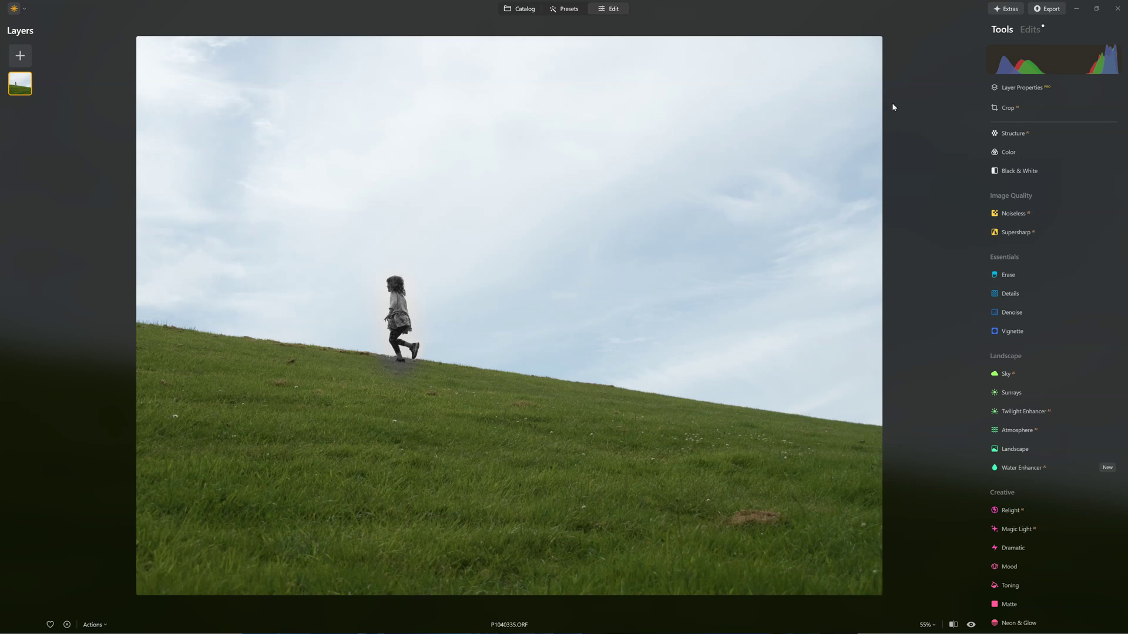
# Step: Open the Structure tool and switch to its Masking options
pyautogui.click(1013, 135)
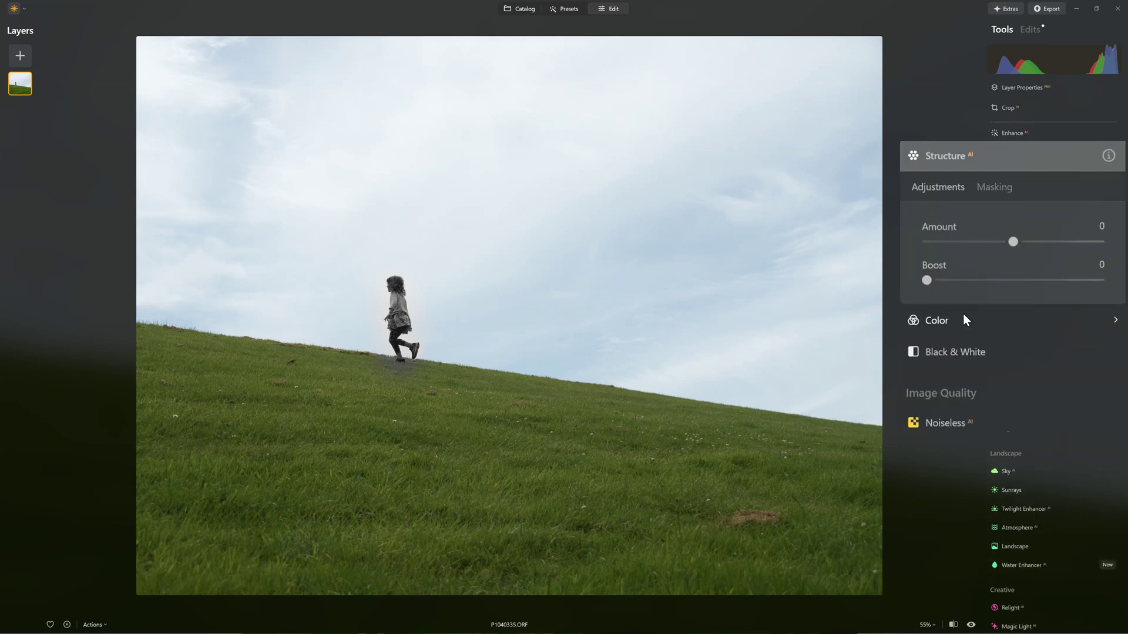
pyautogui.click(982, 188)
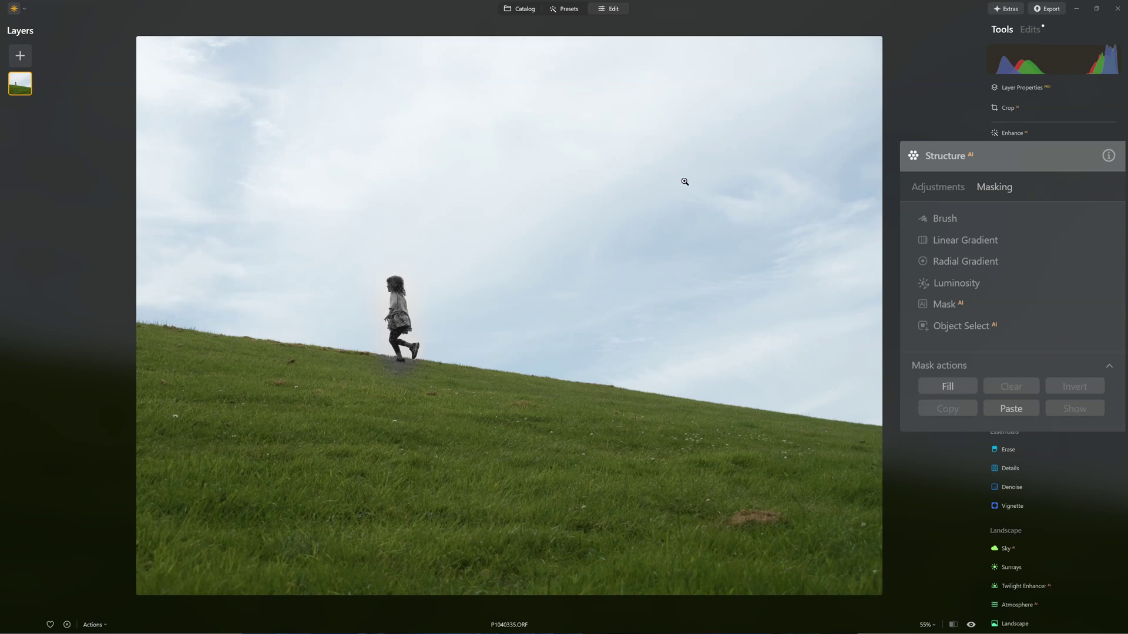
# Step: Paste the girl's mask into Structure, show it, and raise Amount and Boost to 100
pyautogui.click(1000, 409)
pyautogui.click(1076, 408)
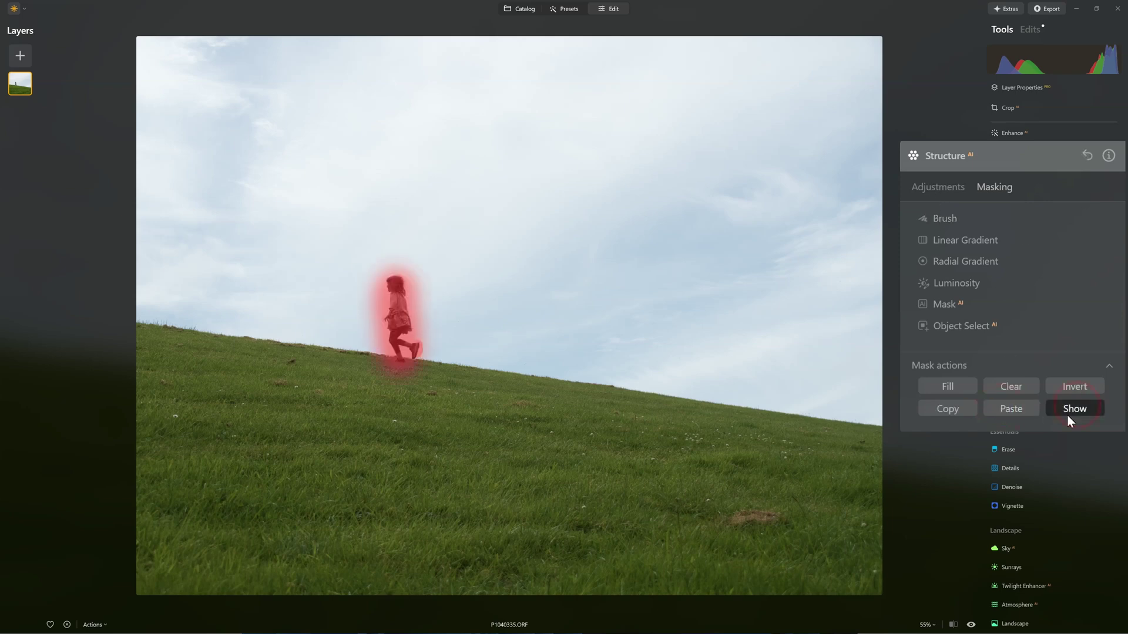
pyautogui.click(926, 185)
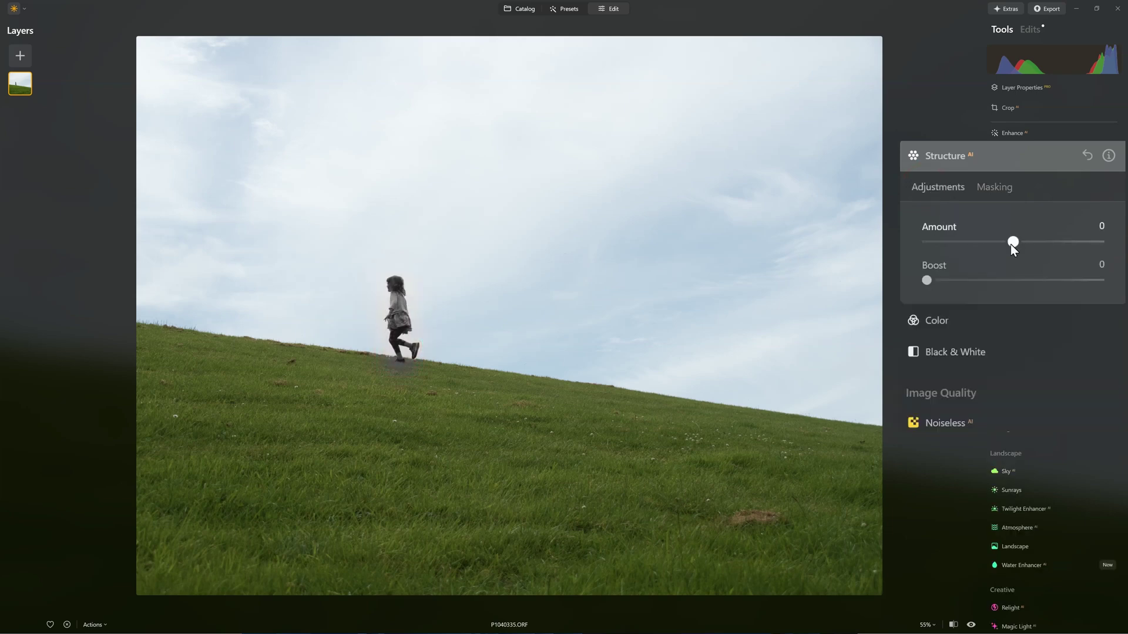
pyautogui.moveTo(1011, 245); pyautogui.dragTo(1108, 241)
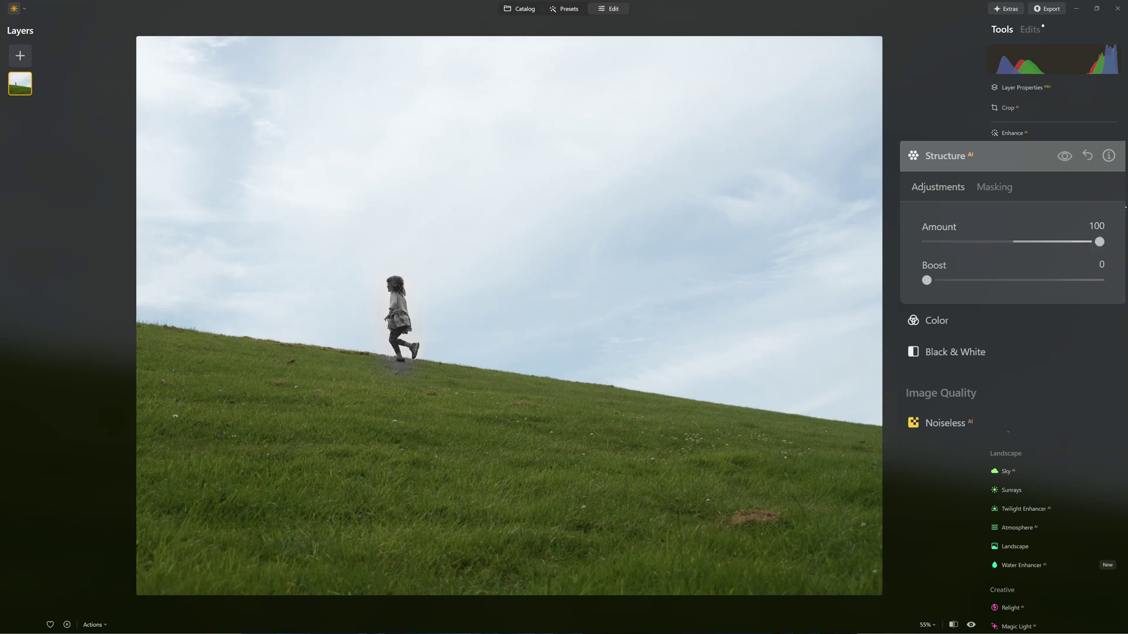
pyautogui.moveTo(927, 280); pyautogui.dragTo(1108, 299)
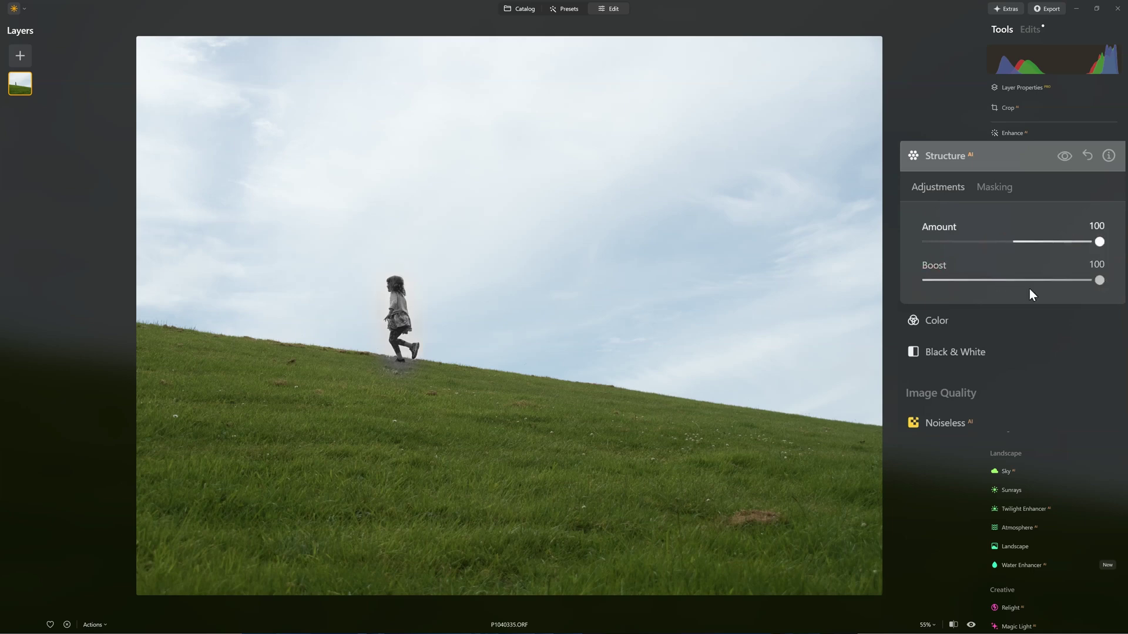
# Step: Zoom the photo to 100% and swing Structure Amount down to -100, then back to 54
pyautogui.click(927, 625)
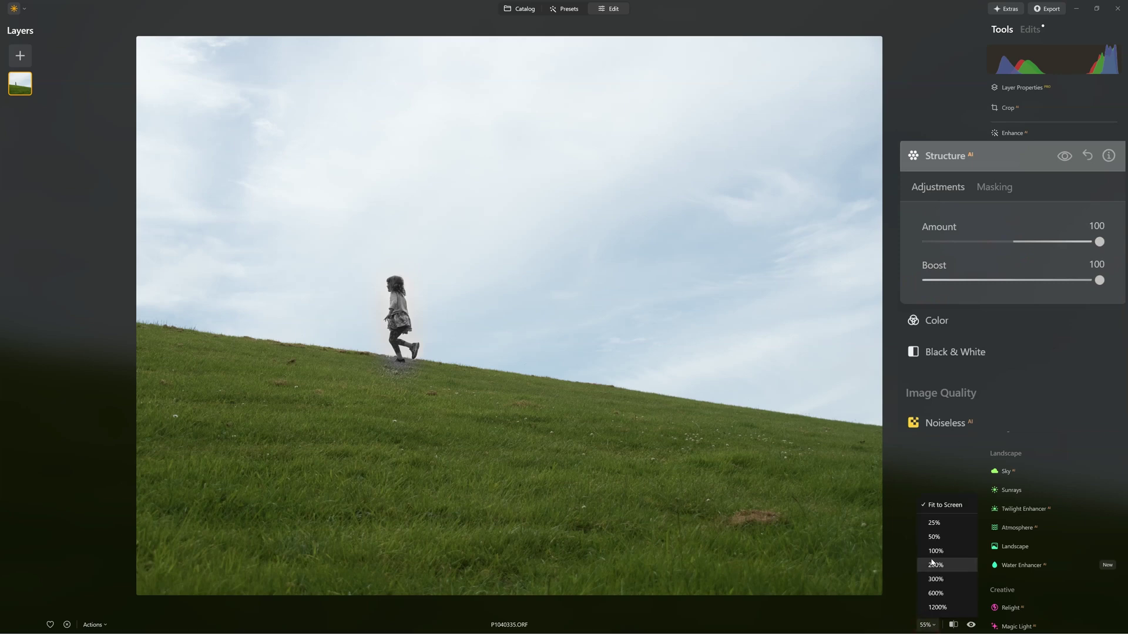
pyautogui.click(934, 551)
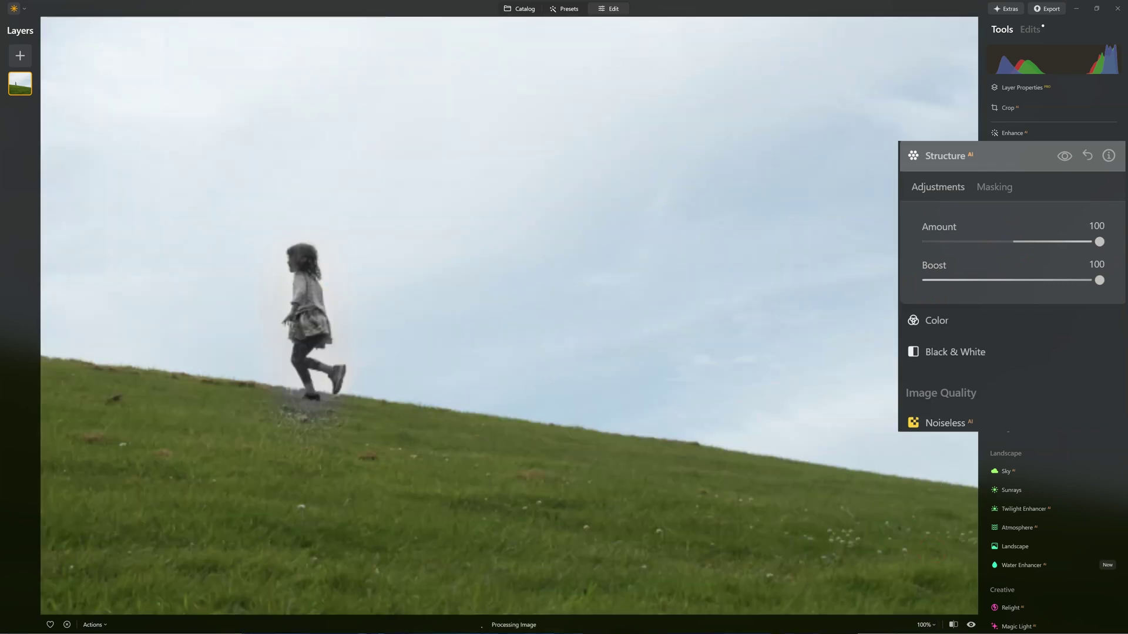
pyautogui.moveTo(1097, 241); pyautogui.dragTo(911, 253)
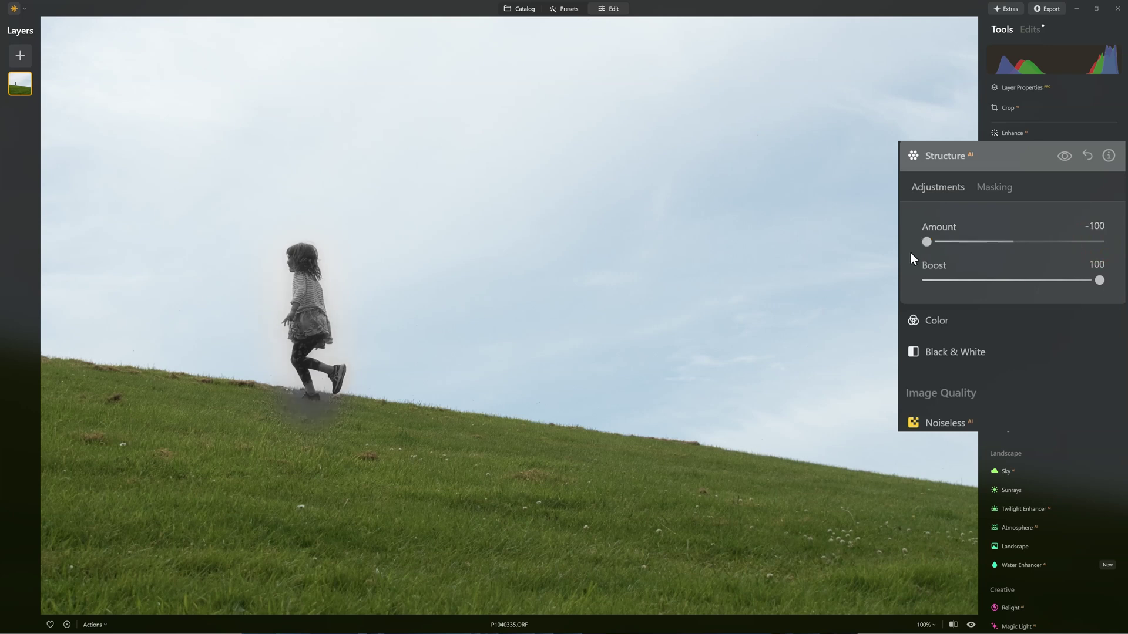
pyautogui.moveTo(928, 242); pyautogui.dragTo(1105, 243)
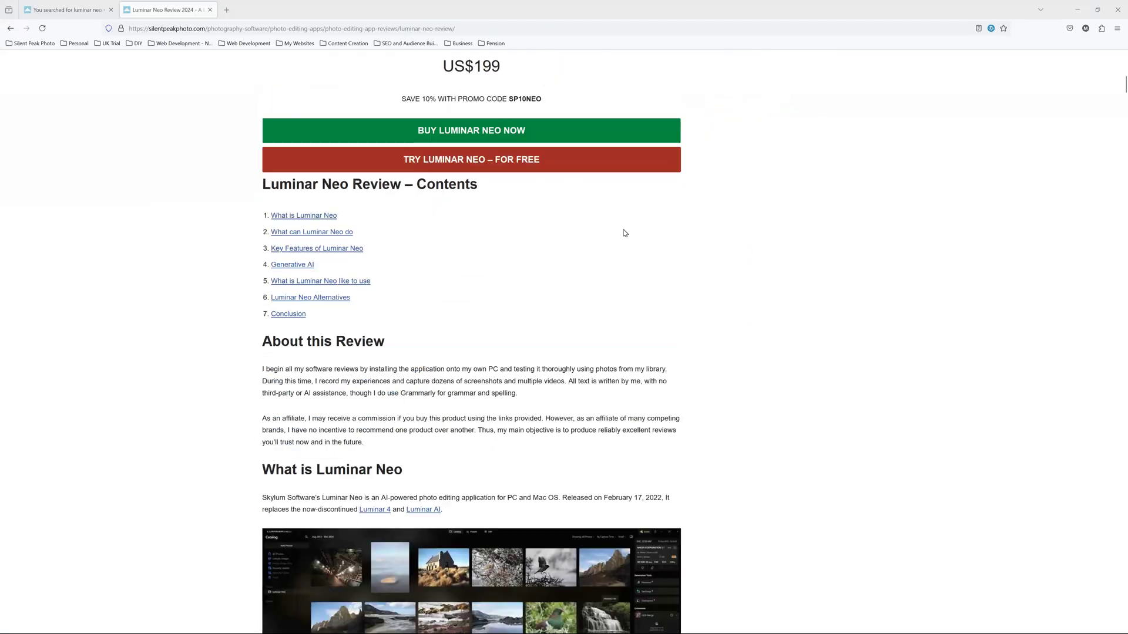
# Step: Scroll the Silent Peak Photo Luminar Neo review down to its Key Features section
pyautogui.scroll(-20, 625, 235)
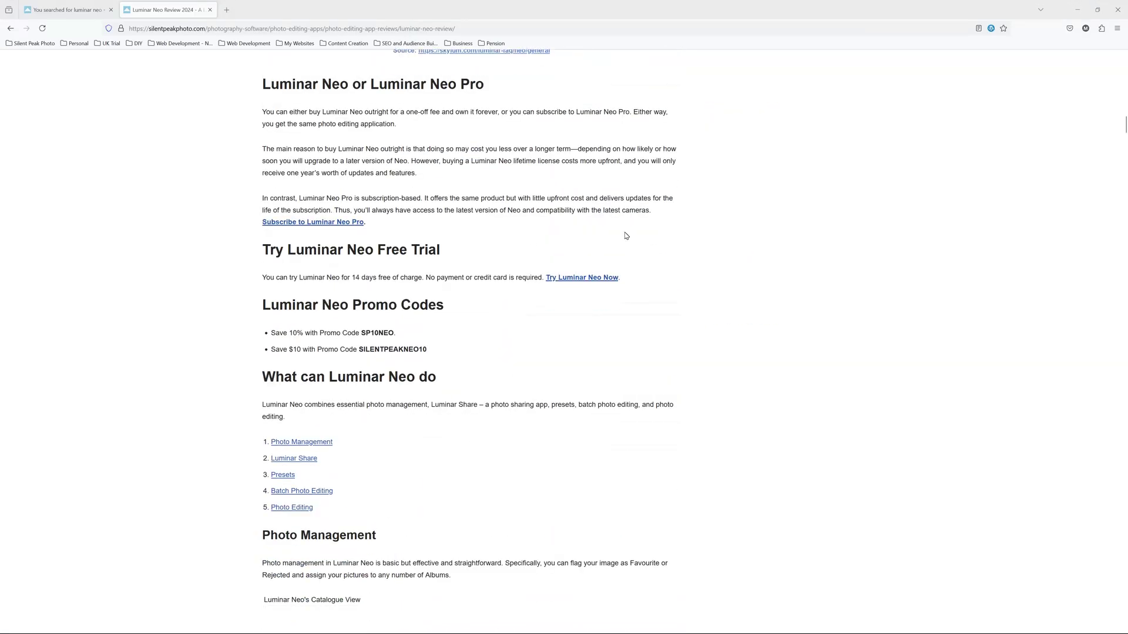
pyautogui.scroll(-20, 625, 237)
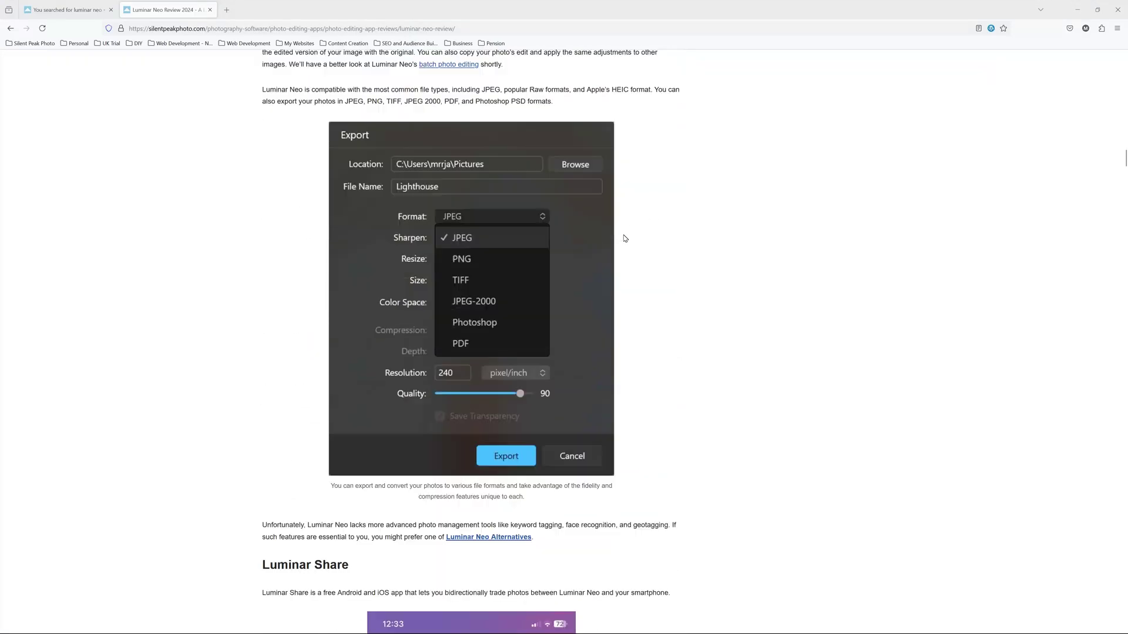
pyautogui.scroll(-20, 625, 237)
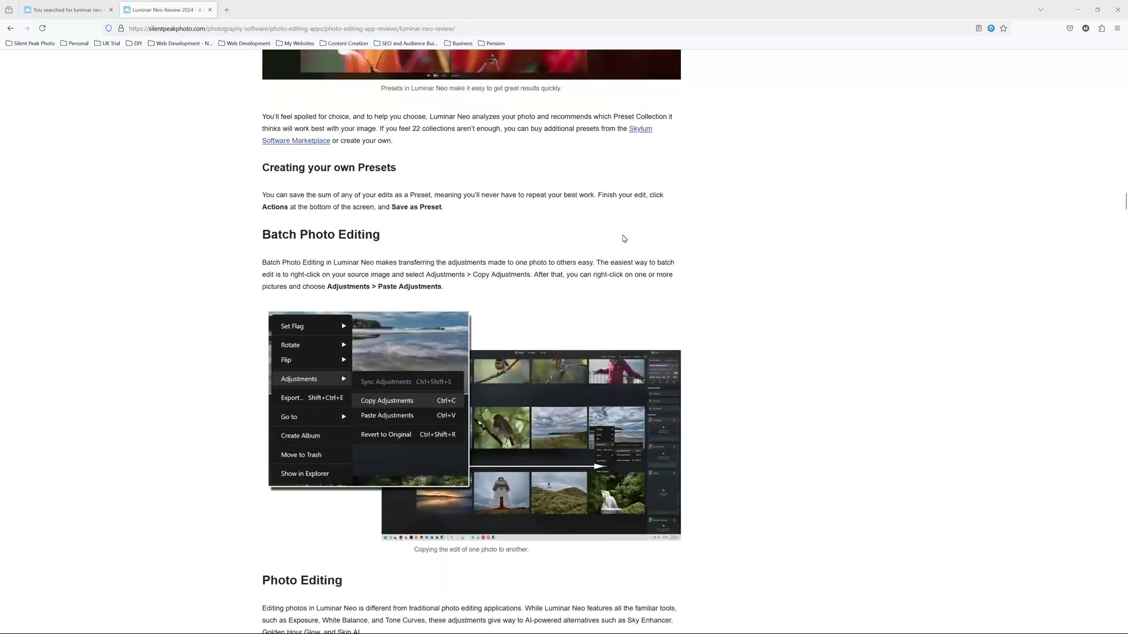
pyautogui.scroll(-20, 623, 232)
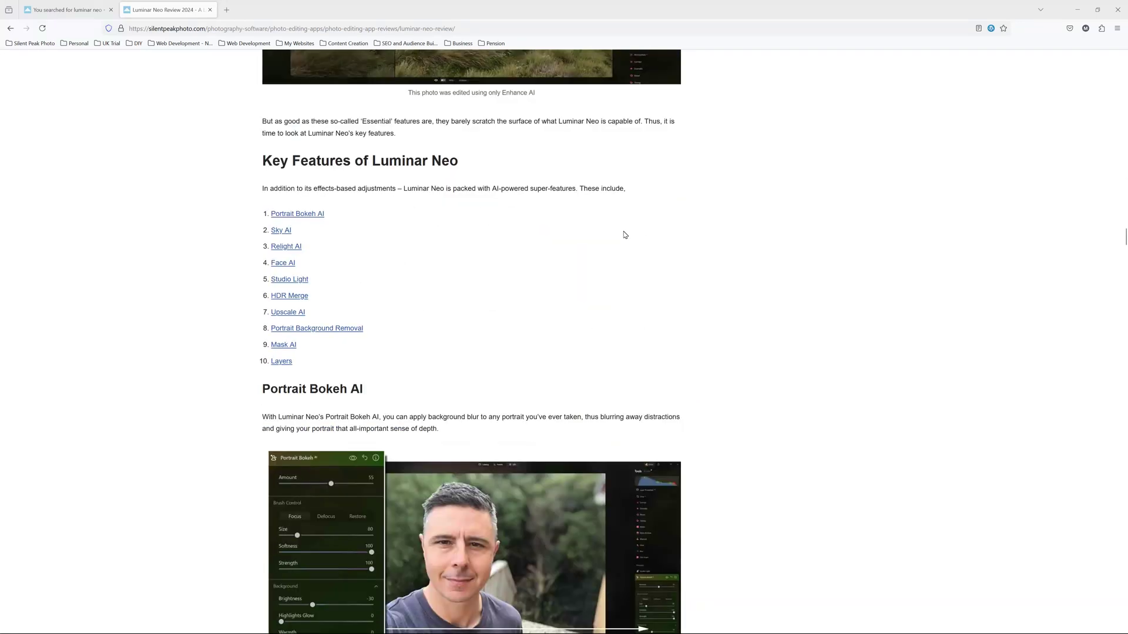